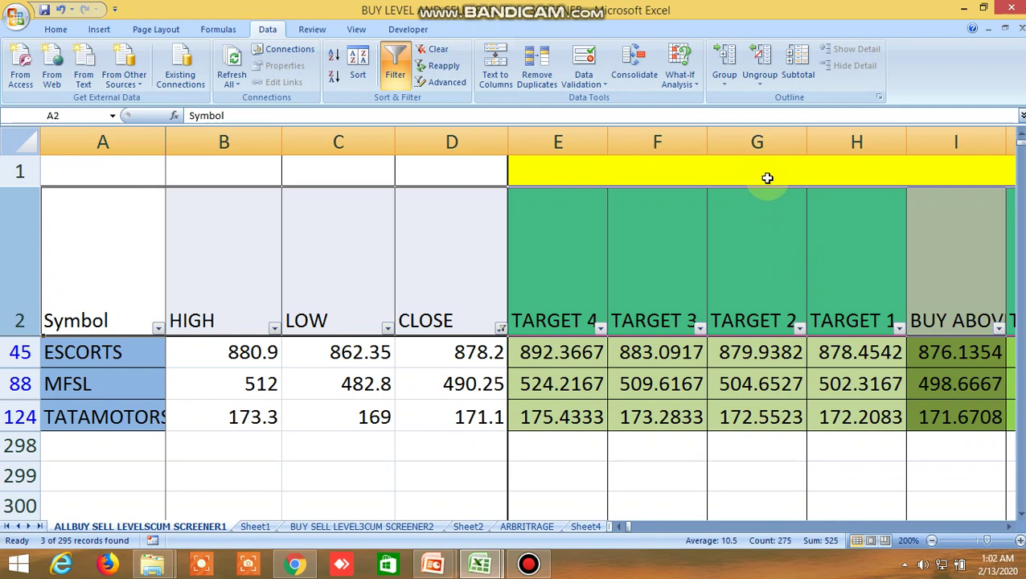
# Switch to the BUY LEVEL AND SELL LEVEL 3 workbook and examine its uptrend buy and sell level columns from the first row.
pyautogui.moveTo(480, 565)
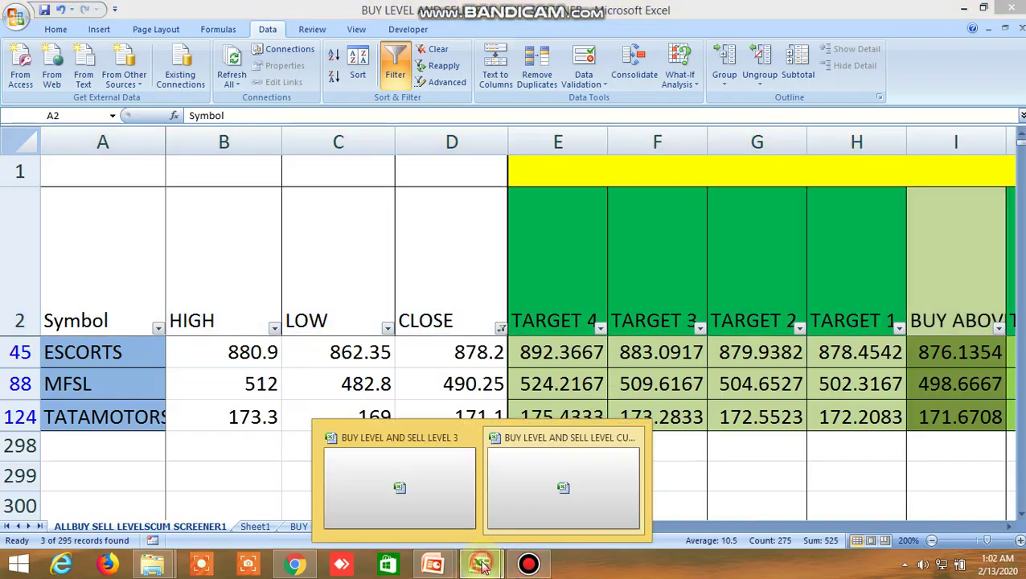
pyautogui.click(402, 499)
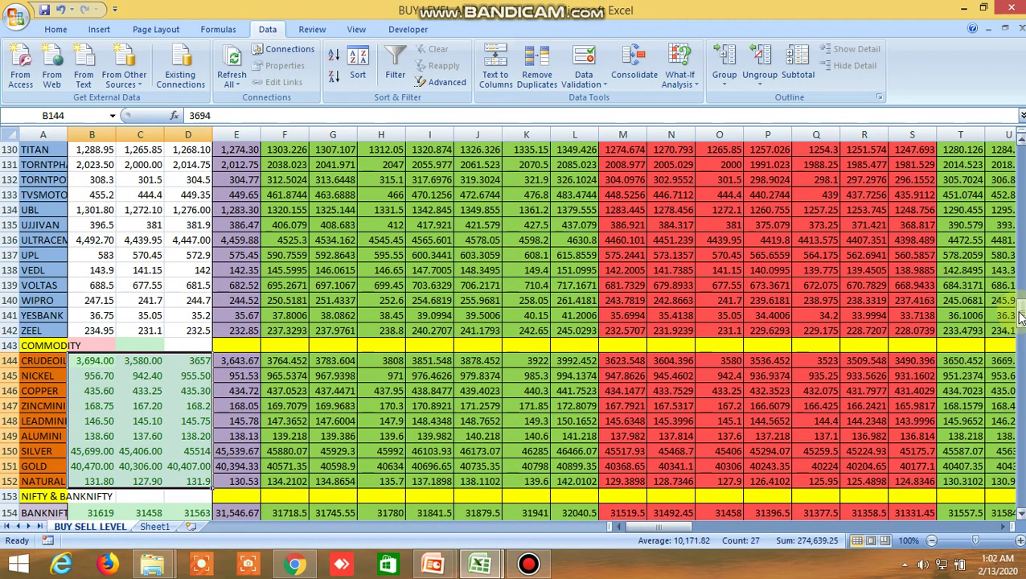
pyautogui.moveTo(1021, 313); pyautogui.dragTo(1015, 151)
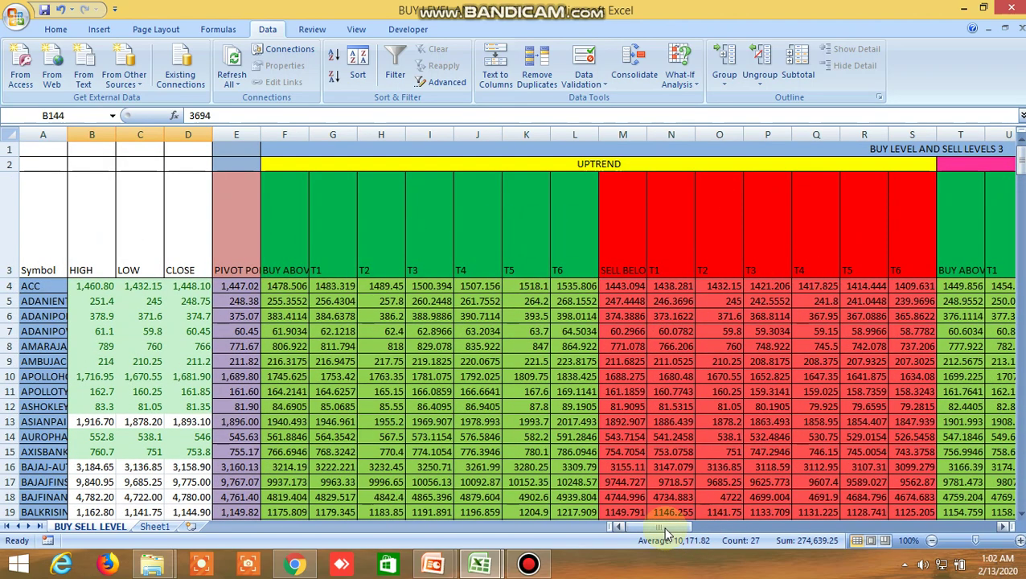
pyautogui.moveTo(668, 528)
pyautogui.mouseDown()
pyautogui.moveTo(734, 541)
pyautogui.moveTo(650, 535)
pyautogui.mouseUp()
# Return to the screener workbook and inspect the BUY LEVEL AND SELL LEVELS 1 title, the buy-above header and its Target 1, 4 and 5 headers.
pyautogui.moveTo(481, 564)
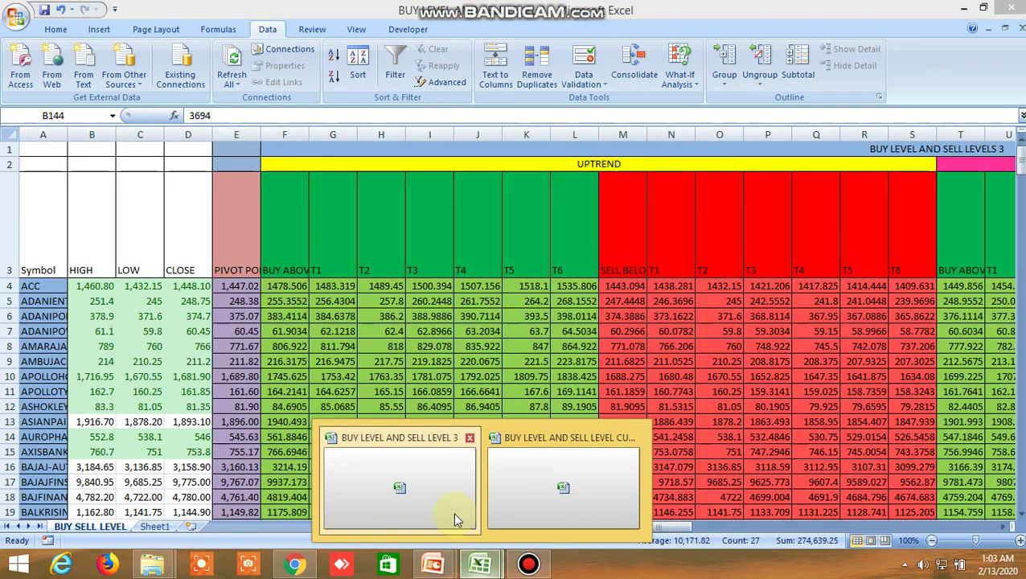
pyautogui.click(591, 486)
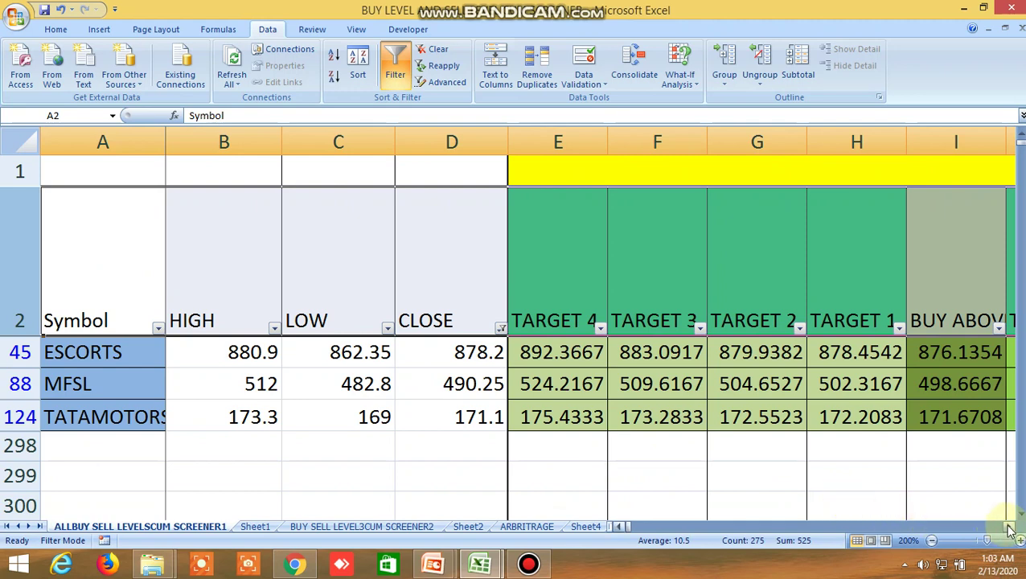
pyautogui.doubleClick(1011, 530)
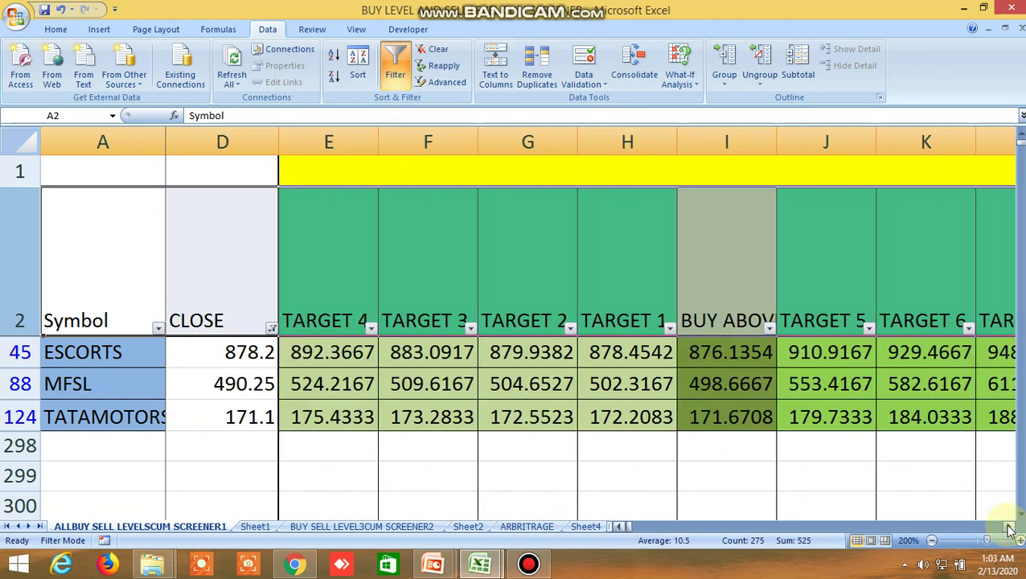
pyautogui.click(1011, 530)
pyautogui.click(939, 172)
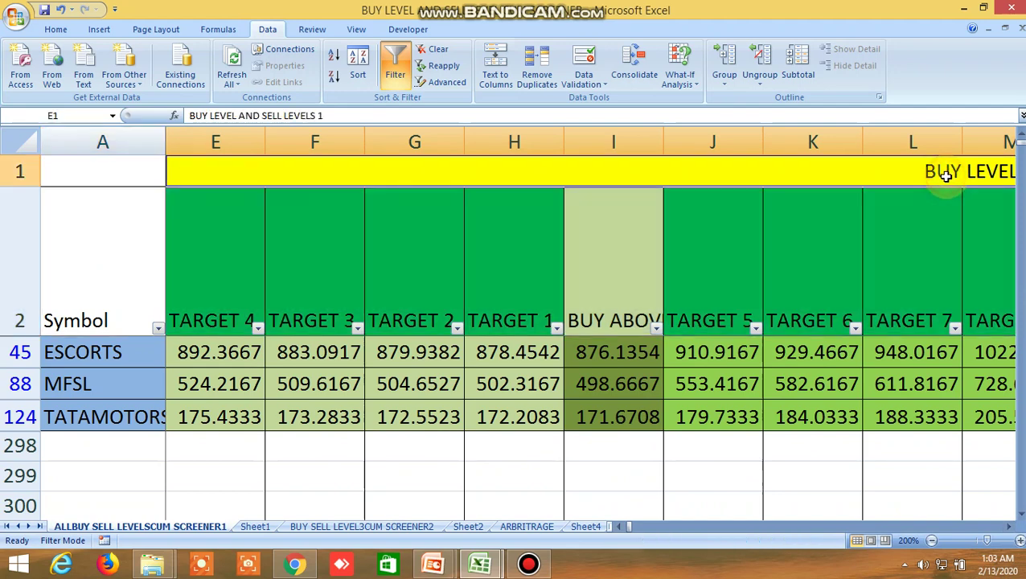
pyautogui.click(624, 292)
pyautogui.click(508, 289)
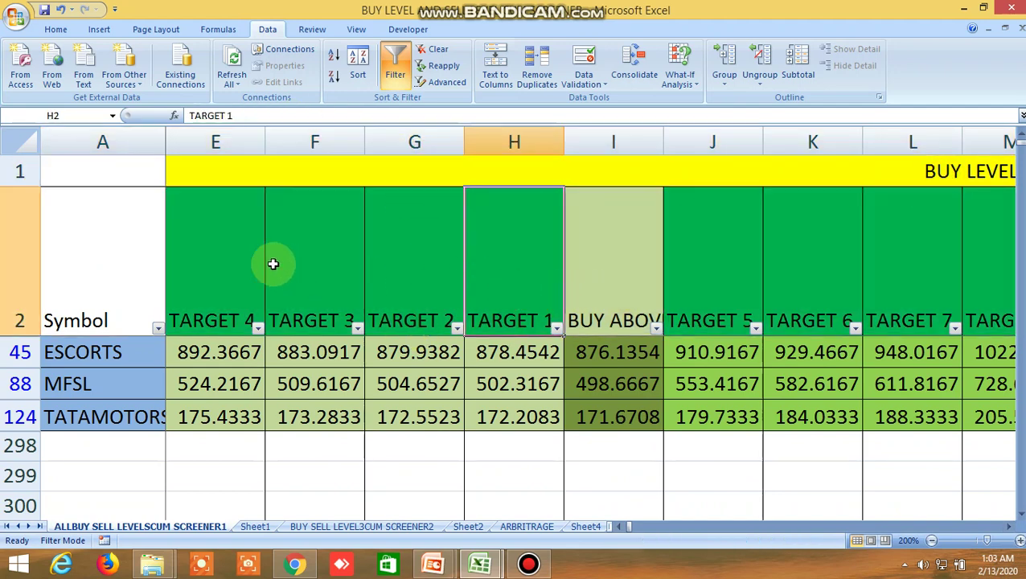
pyautogui.click(225, 257)
pyautogui.click(710, 279)
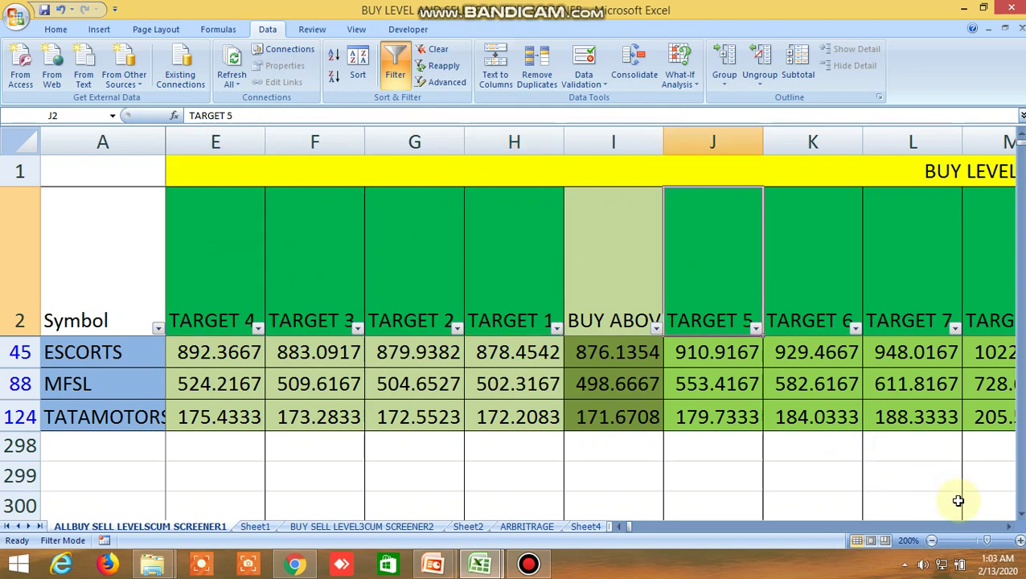
# Inspect the Sell below header and its Target 1 and Target 4 headers, viewing the sell side through Target 8.
pyautogui.click(1011, 527)
pyautogui.click(1010, 527)
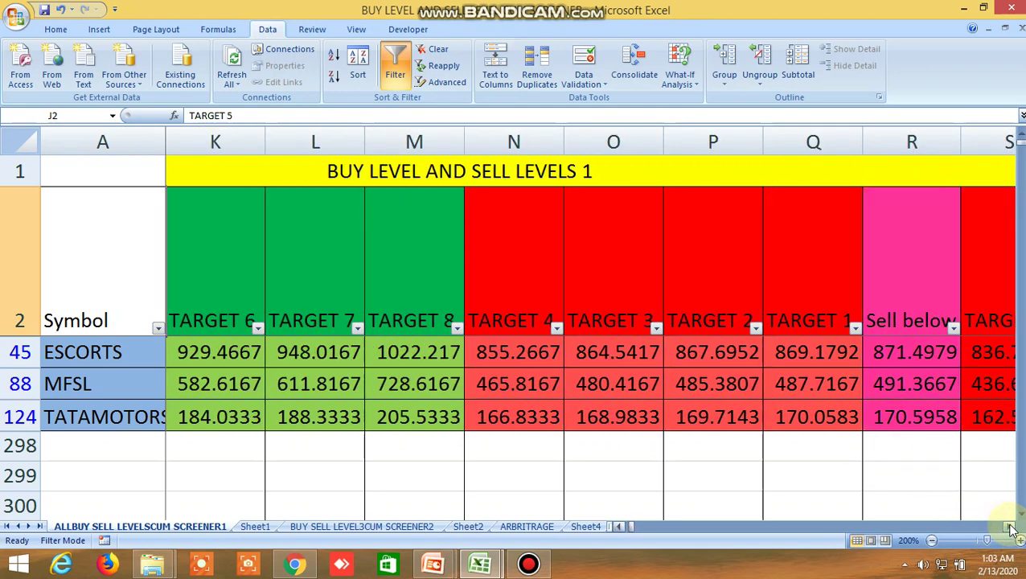
pyautogui.click(904, 310)
pyautogui.click(809, 284)
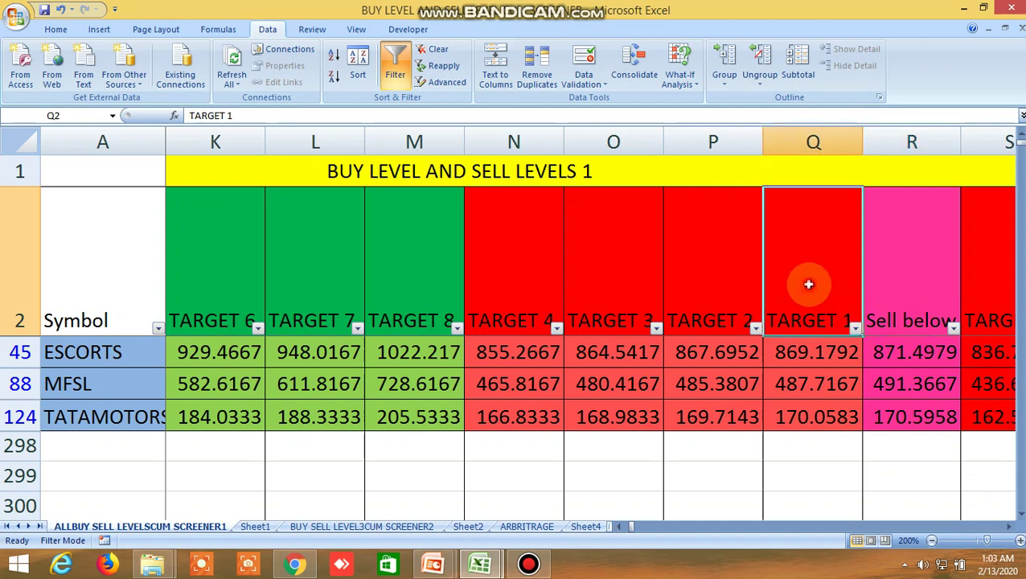
pyautogui.click(526, 273)
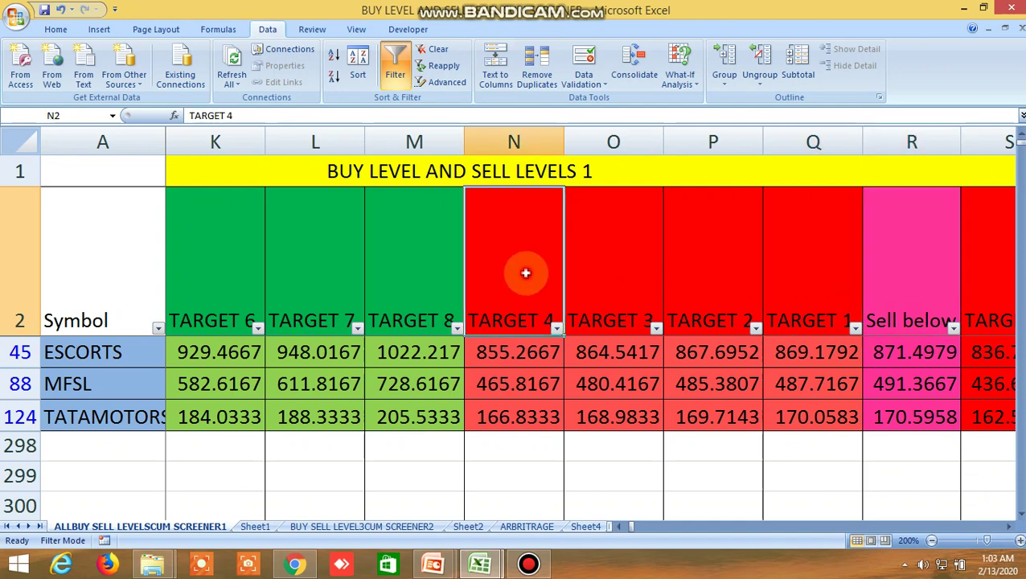
pyautogui.click(1010, 527)
pyautogui.click(1010, 527)
pyautogui.click(1010, 527)
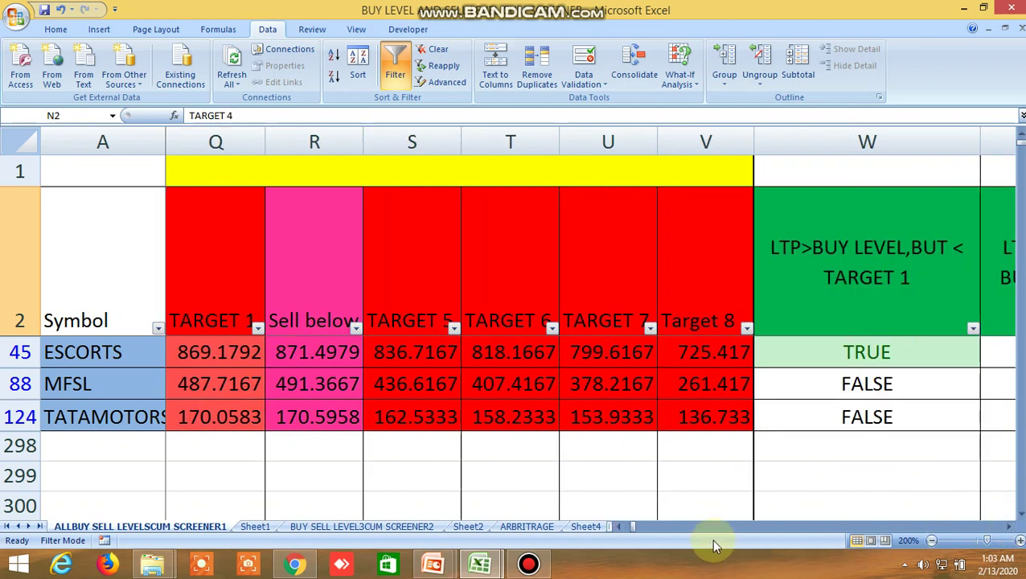
# Go back to the buy targets and check the Target 2 and Target 3 cells for ESCORTS.
pyautogui.moveTo(637, 527); pyautogui.dragTo(632, 531)
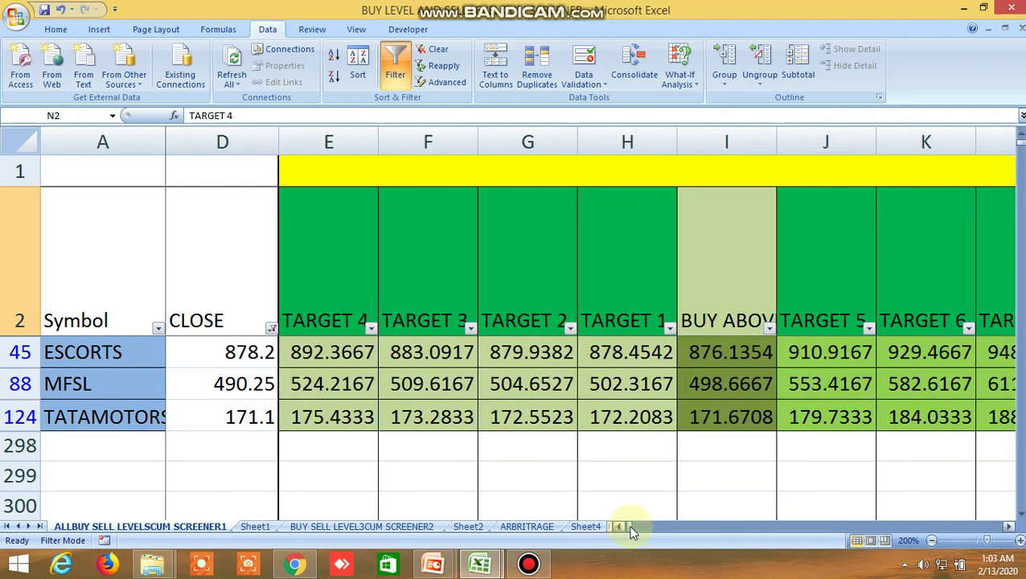
pyautogui.click(536, 352)
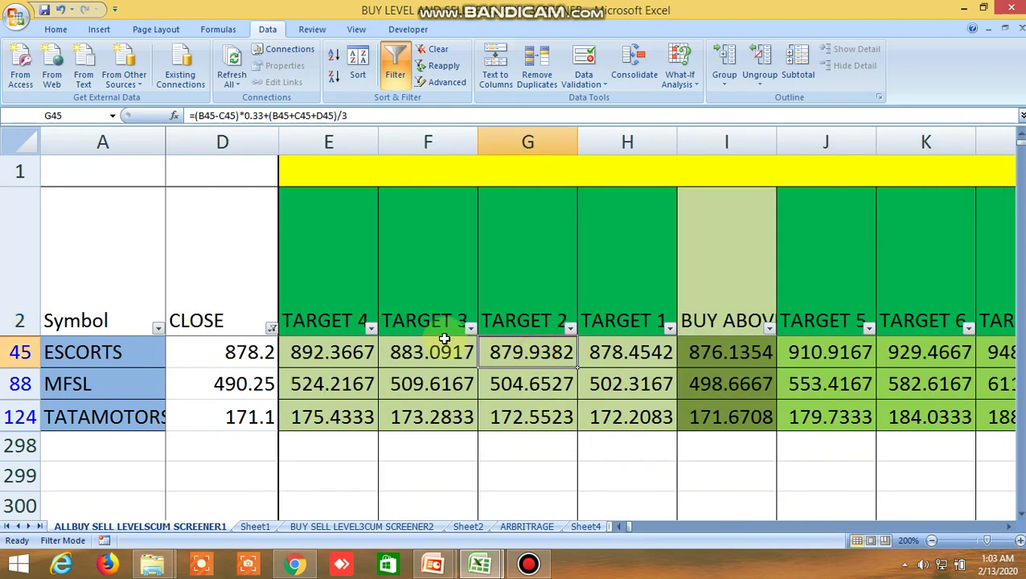
pyautogui.click(410, 352)
pyautogui.click(458, 506)
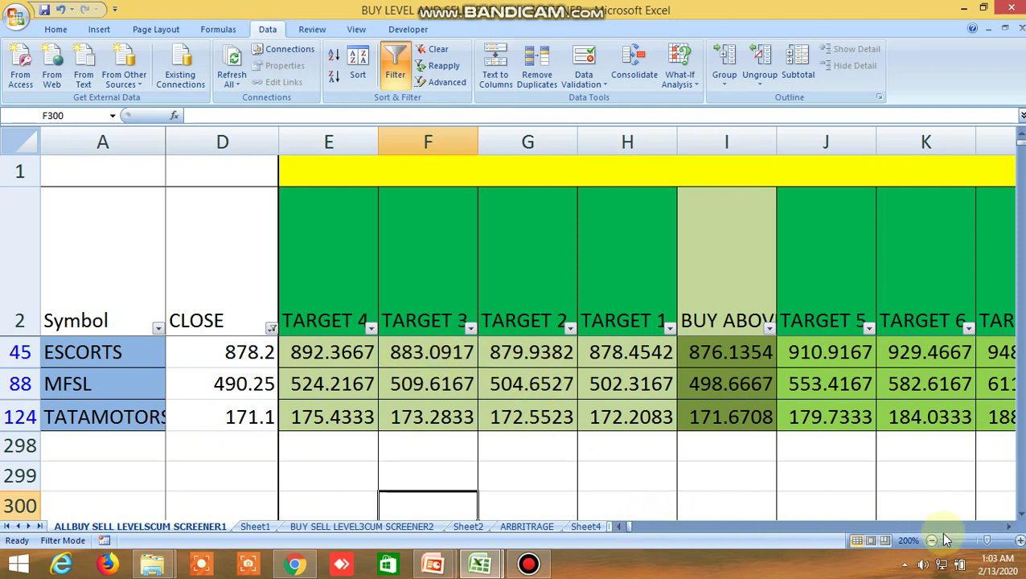
# Look through the remaining level 1 and LTP comparison columns up to the BUY LEVEL AND SELL LEVELS 2 section.
pyautogui.click(1012, 527)
pyautogui.click(1012, 527)
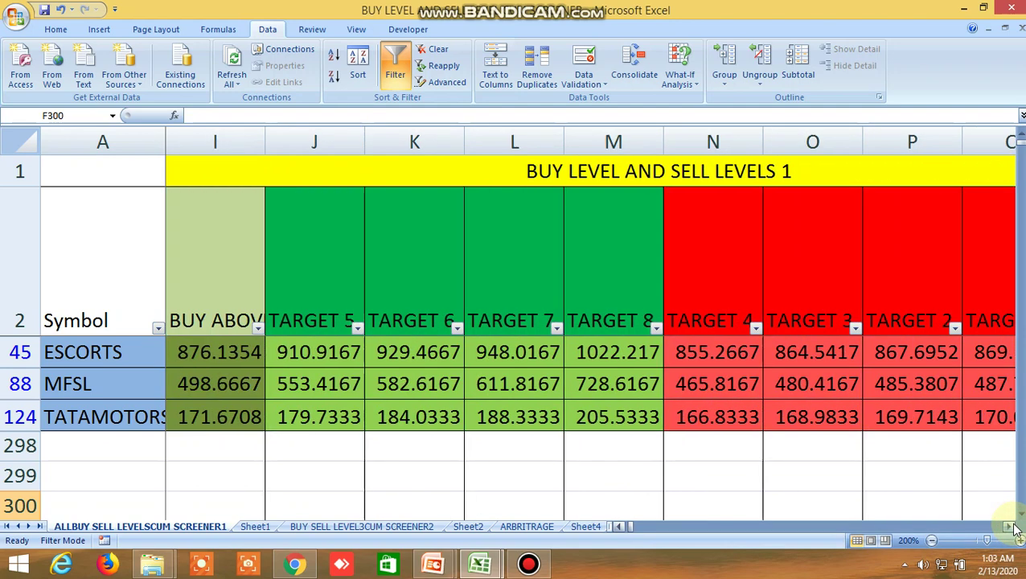
pyautogui.click(1012, 527)
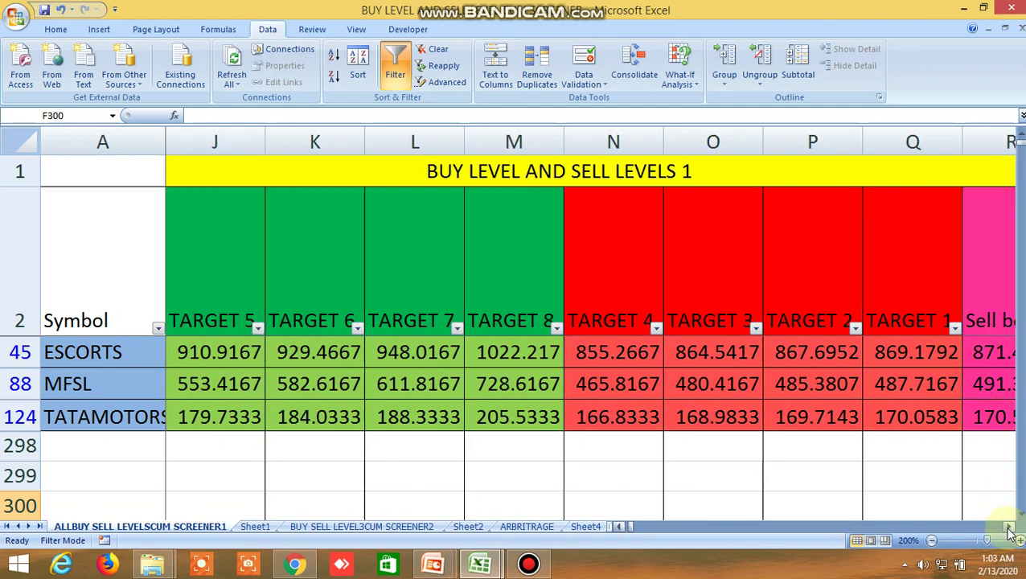
pyautogui.click(1012, 527)
pyautogui.click(1012, 526)
pyautogui.click(1012, 527)
pyautogui.click(1012, 527)
pyautogui.click(1011, 528)
pyautogui.click(1011, 528)
pyautogui.click(1011, 528)
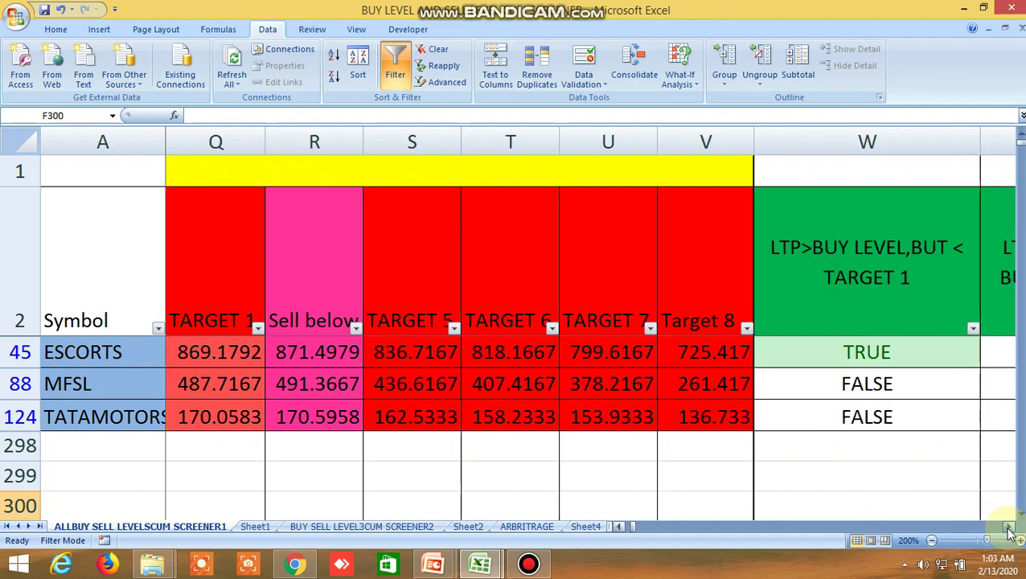
pyautogui.click(1011, 527)
pyautogui.click(1011, 528)
pyautogui.click(1011, 528)
pyautogui.click(1011, 527)
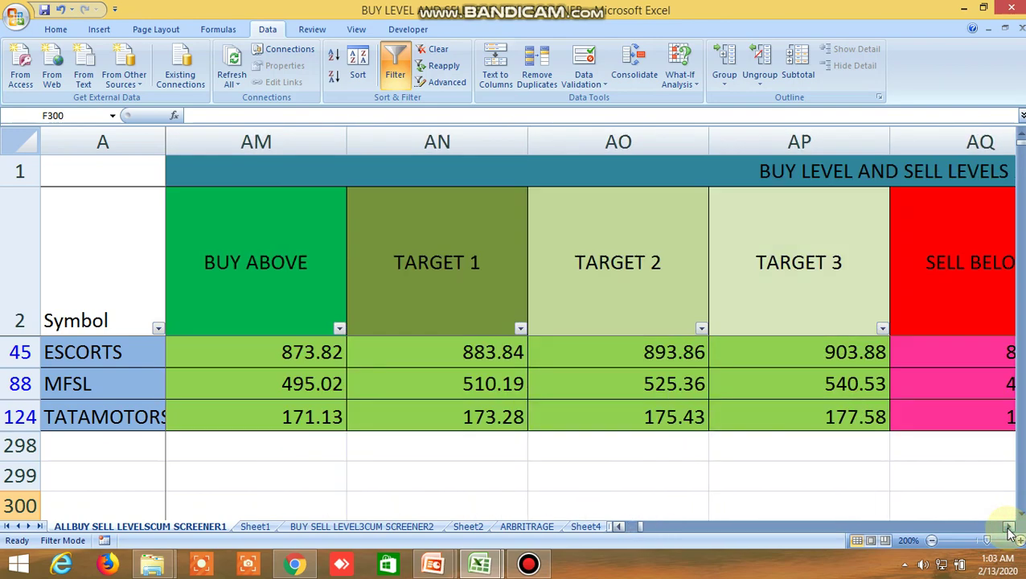
pyautogui.click(1011, 528)
pyautogui.click(618, 527)
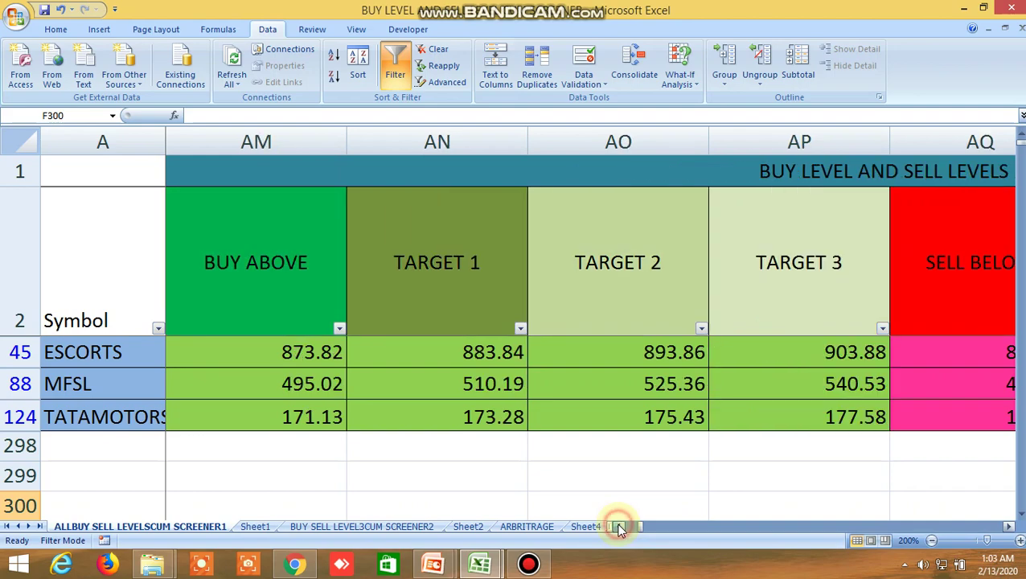
pyautogui.click(1012, 527)
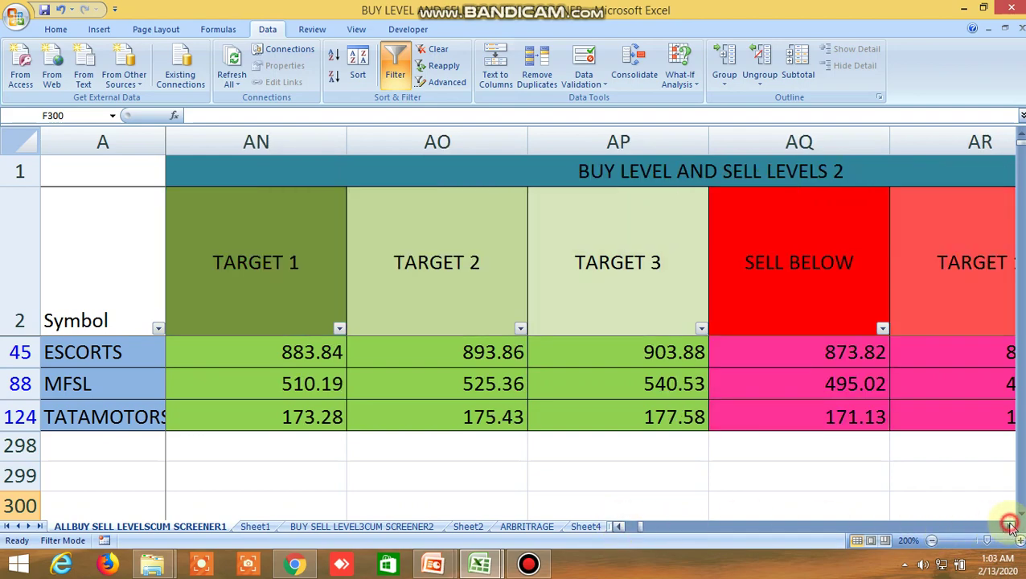
pyautogui.click(1011, 528)
pyautogui.click(1011, 528)
# Examine the R1 and S1 headers of BUY LEVEL AND SELL LEVELS 3 and the adjoining pivot point sections.
pyautogui.moveTo(1011, 528); pyautogui.dragTo(1011, 528)
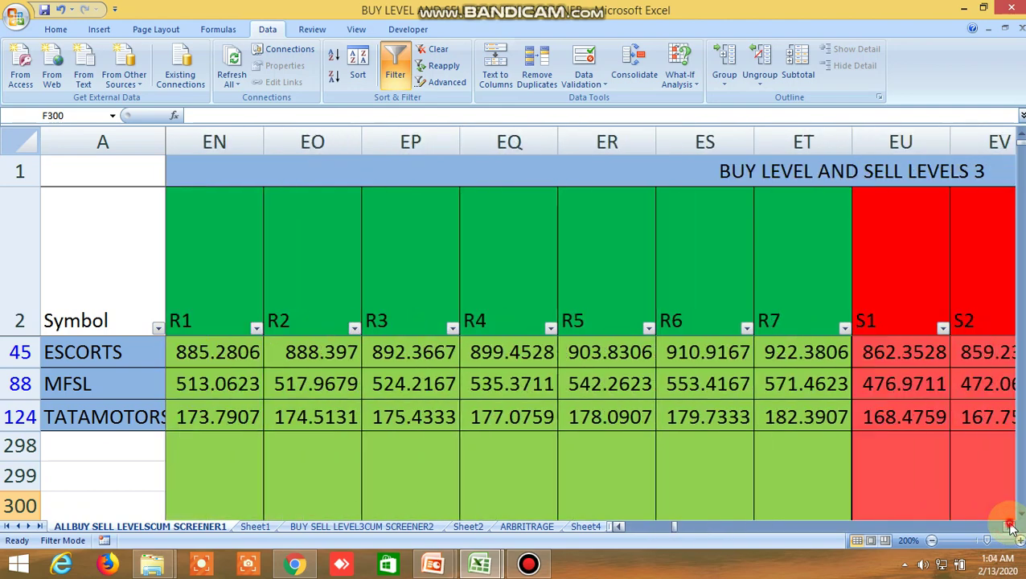
pyautogui.click(222, 290)
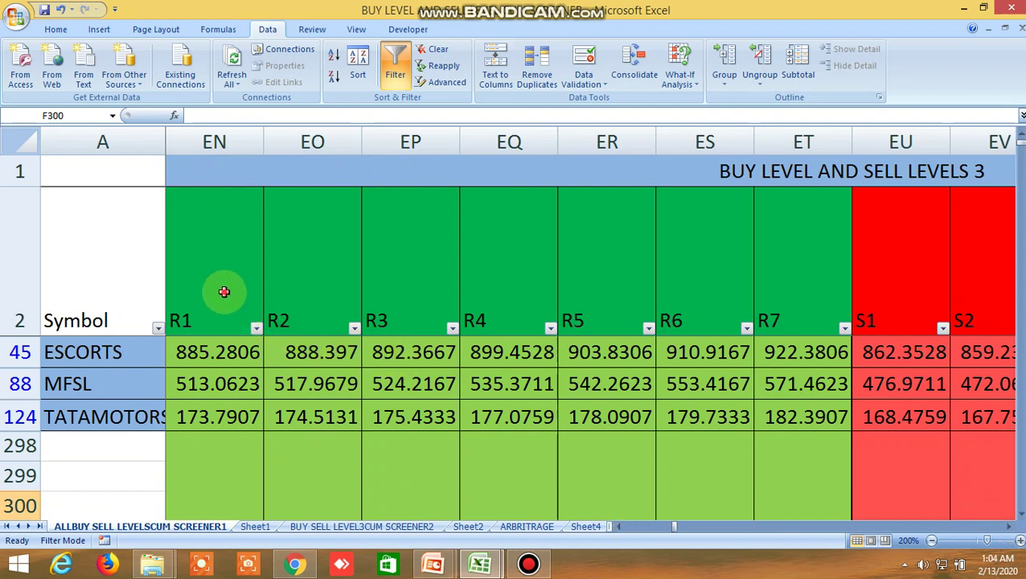
pyautogui.click(900, 298)
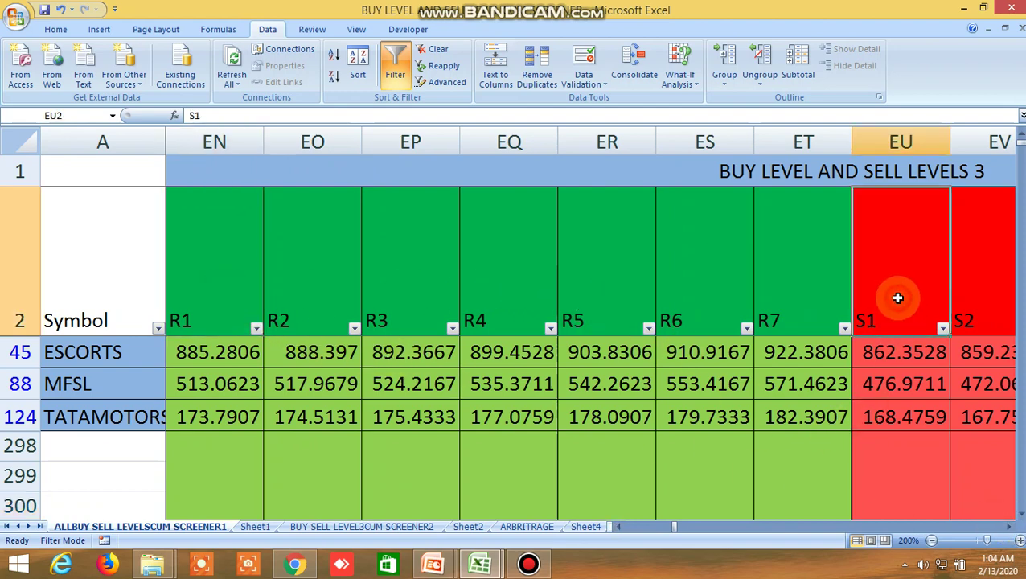
pyautogui.moveTo(1009, 530); pyautogui.dragTo(1009, 530)
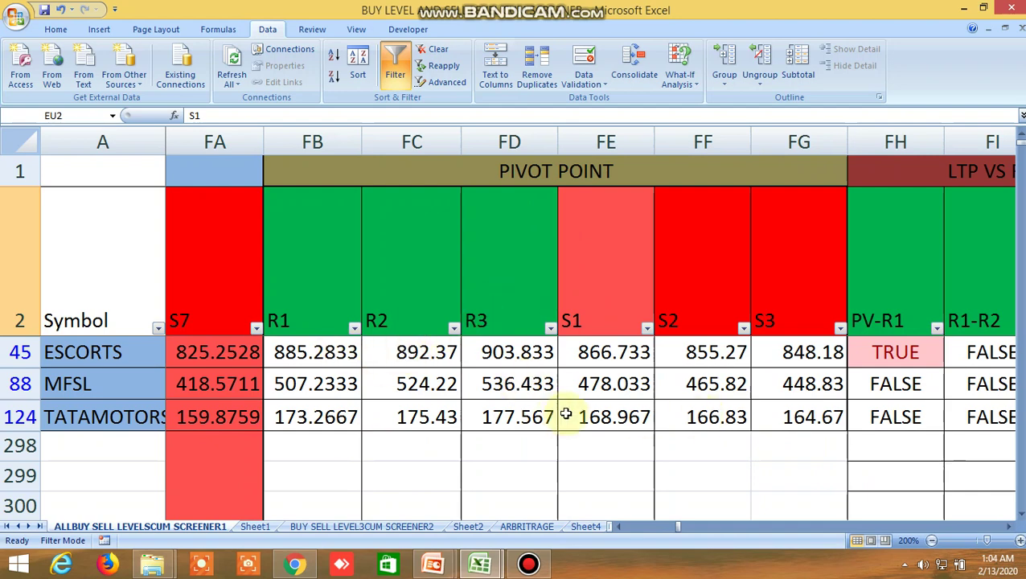
pyautogui.moveTo(1009, 528); pyautogui.dragTo(1009, 528)
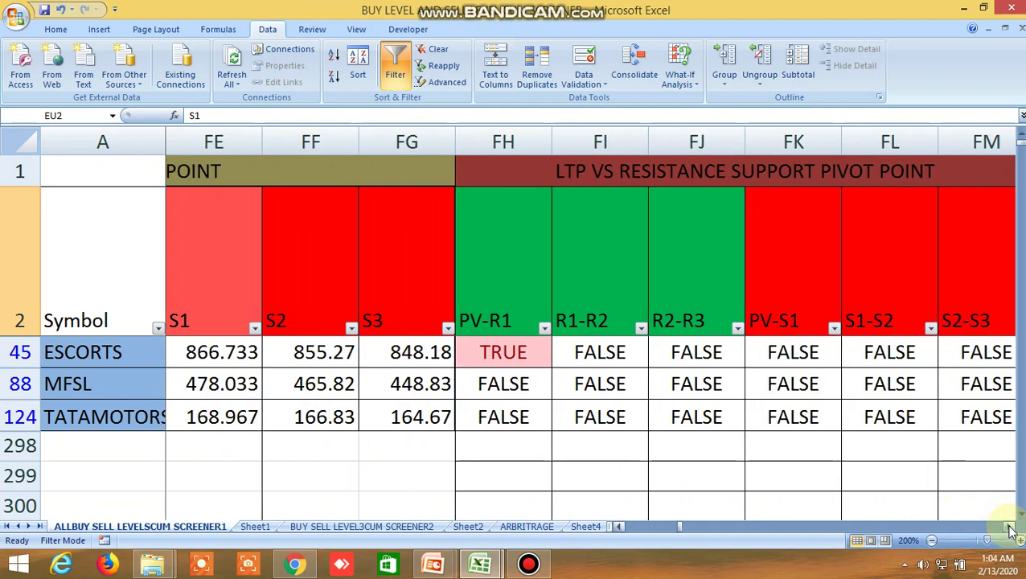
# Examine the BOLLINGERBAND columns and the PRICE CHANNEL columns with their LTP comparisons.
pyautogui.click(682, 528)
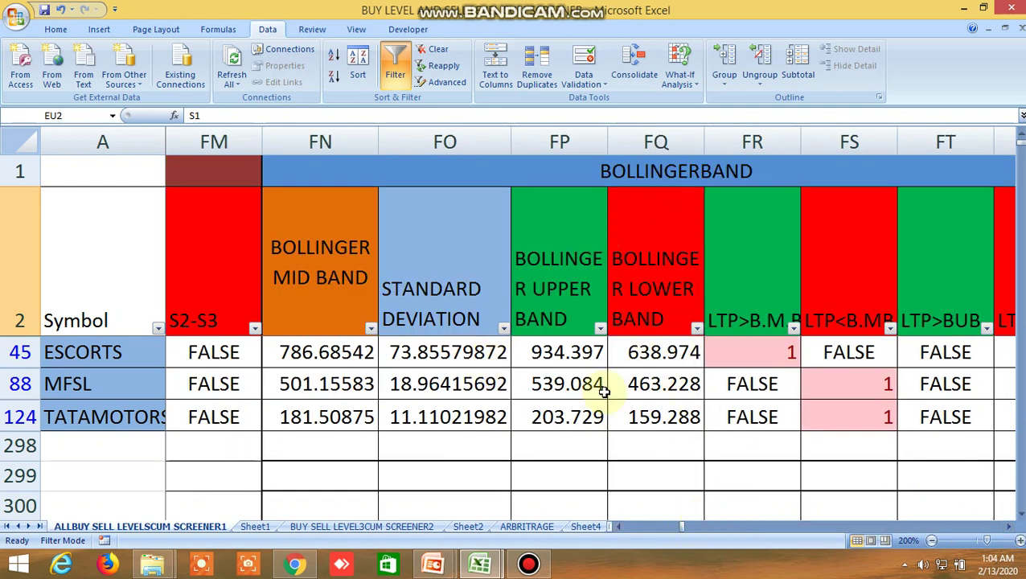
pyautogui.click(1009, 527)
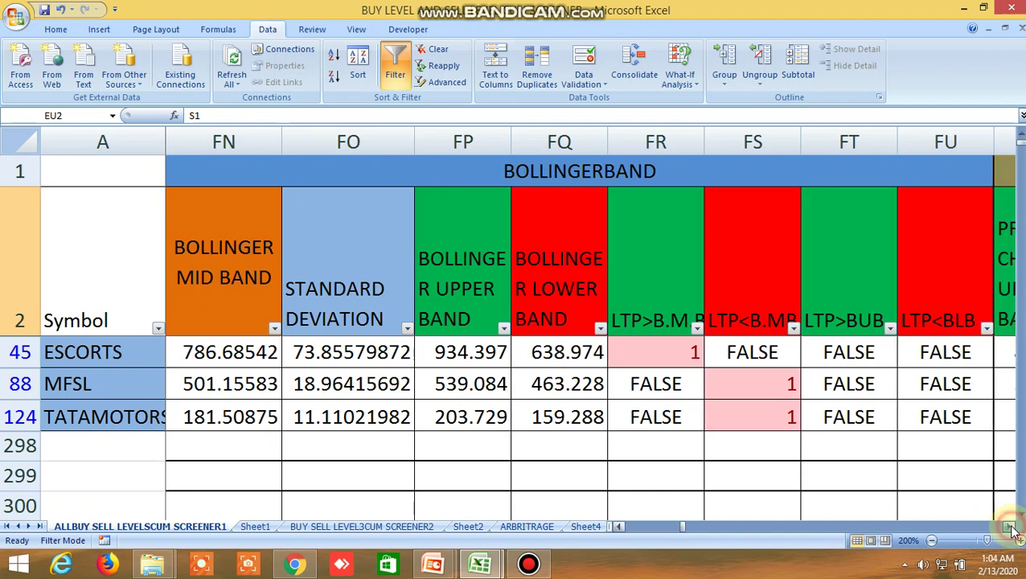
pyautogui.click(1011, 528)
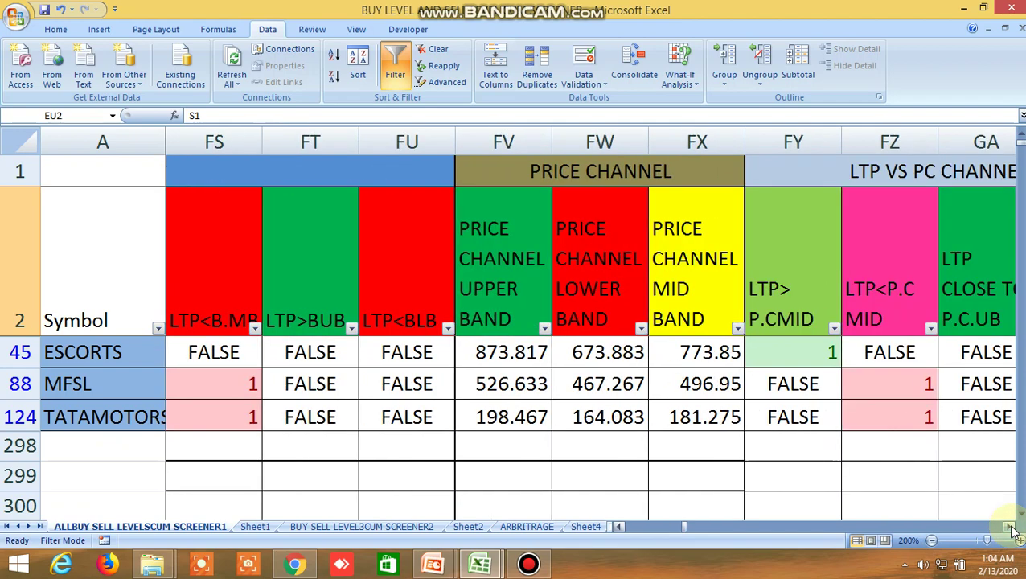
pyautogui.click(1011, 528)
pyautogui.click(1011, 528)
pyautogui.click(1012, 528)
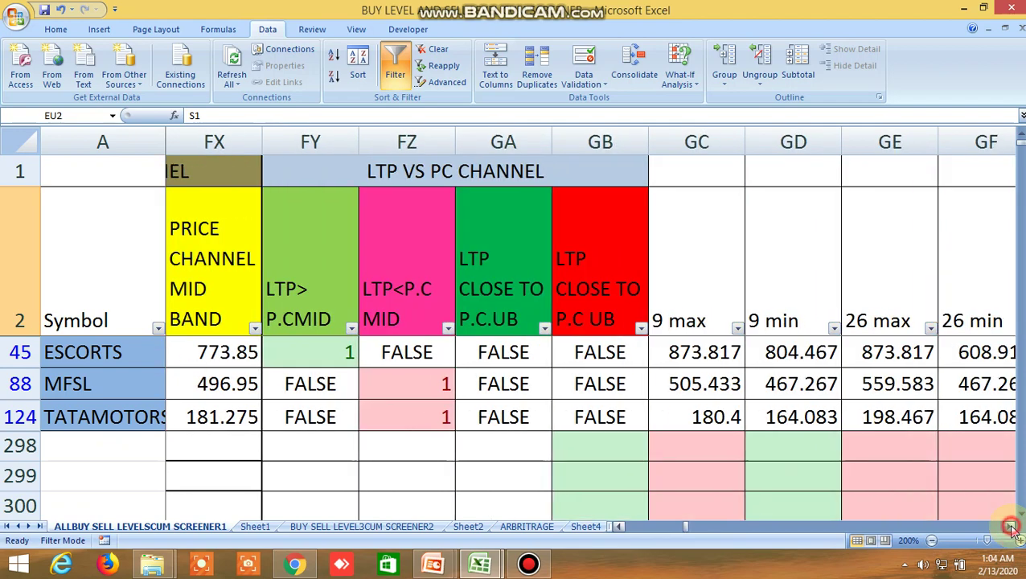
# Inspect the TIRONE LEVEL section's top, mid and bottom line headers, then return to the first columns of the sheet.
pyautogui.click(1011, 527)
pyautogui.click(1011, 528)
pyautogui.click(1011, 528)
pyautogui.click(1011, 527)
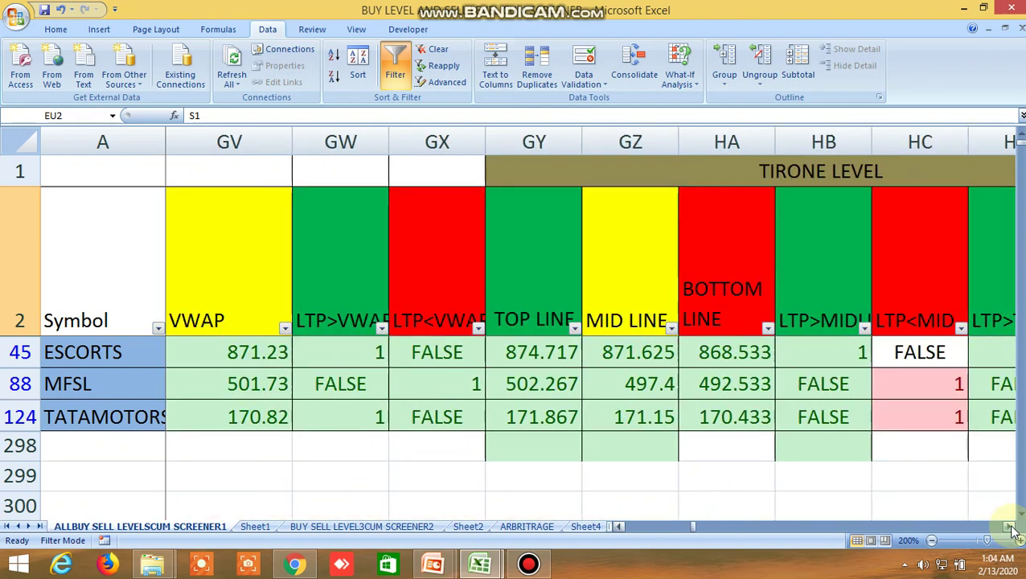
pyautogui.click(829, 167)
pyautogui.click(562, 259)
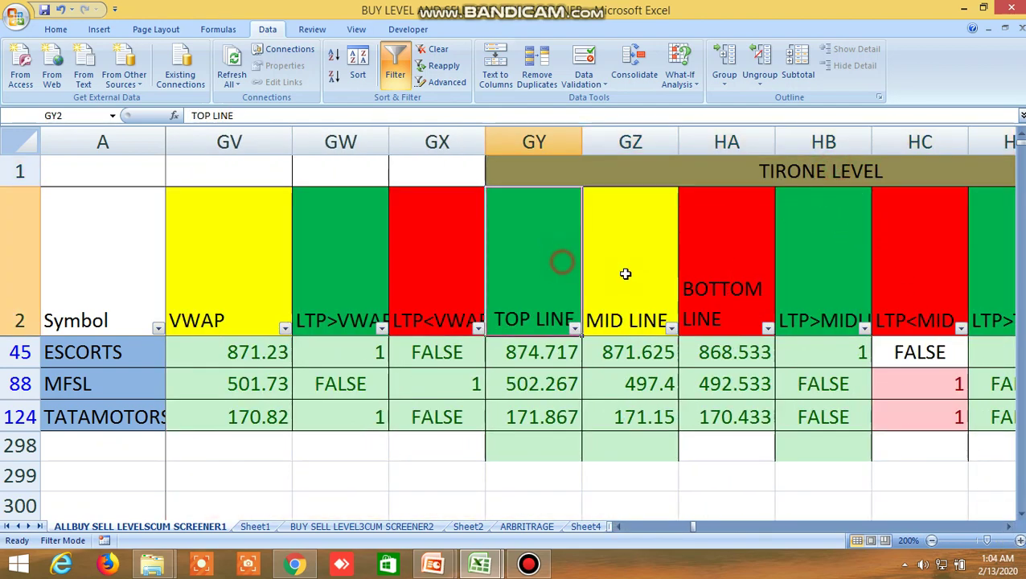
pyautogui.click(631, 275)
pyautogui.click(716, 270)
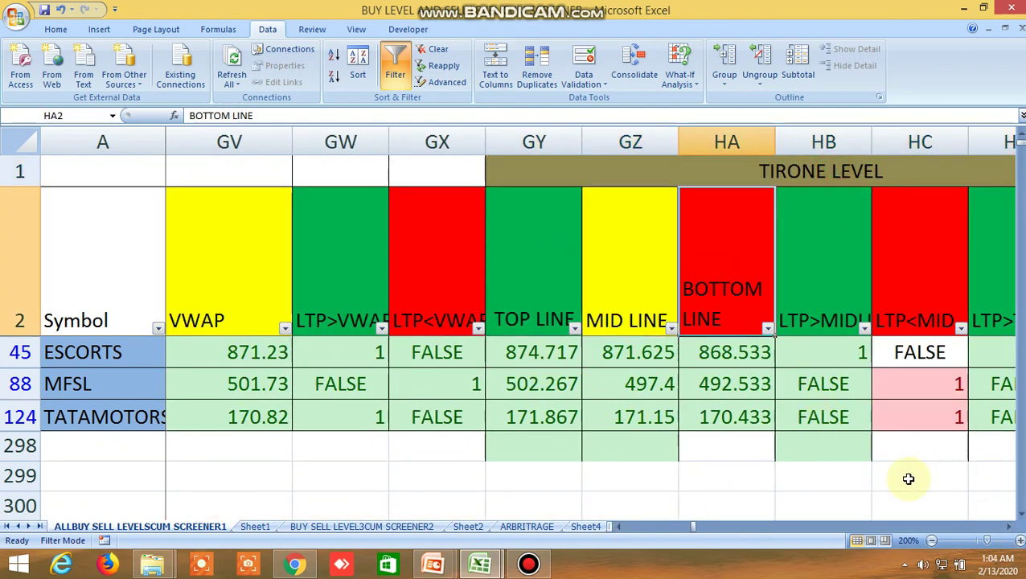
pyautogui.moveTo(685, 526); pyautogui.dragTo(629, 527)
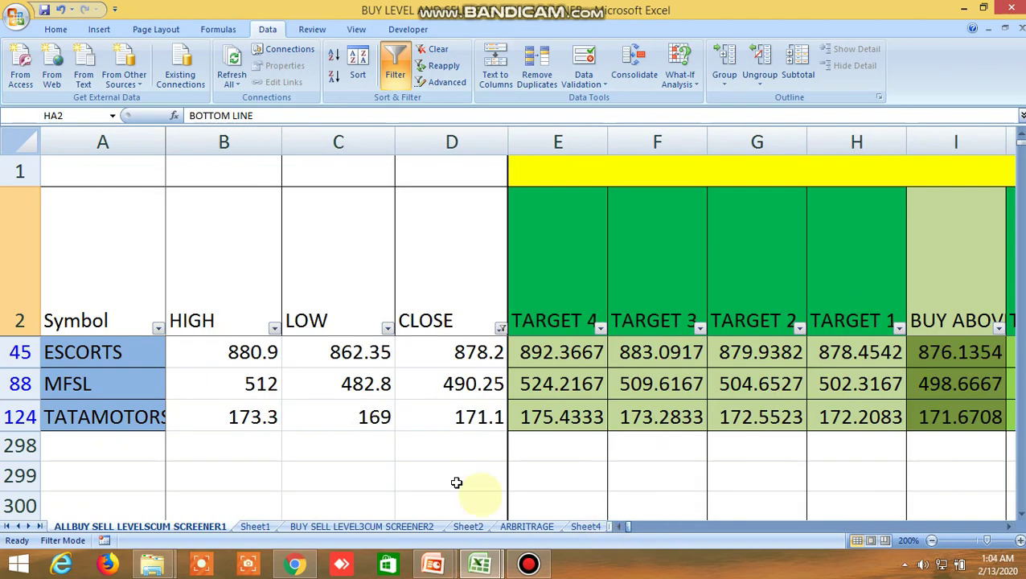
# Remove the filter from the screener sheet and go down to the NIFTY & BANKNIFTY rows.
pyautogui.click(394, 70)
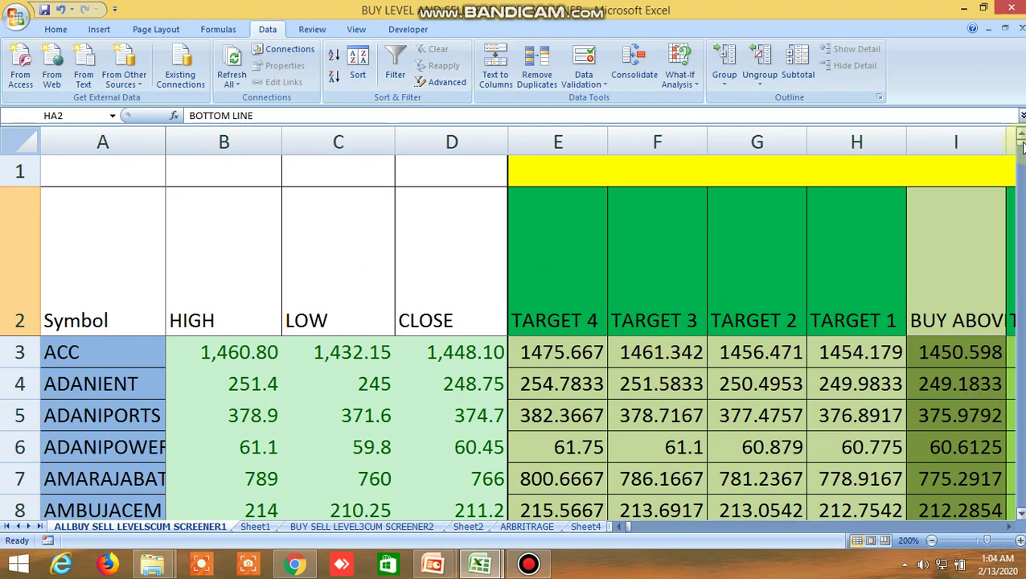
pyautogui.moveTo(1020, 143); pyautogui.dragTo(1020, 167)
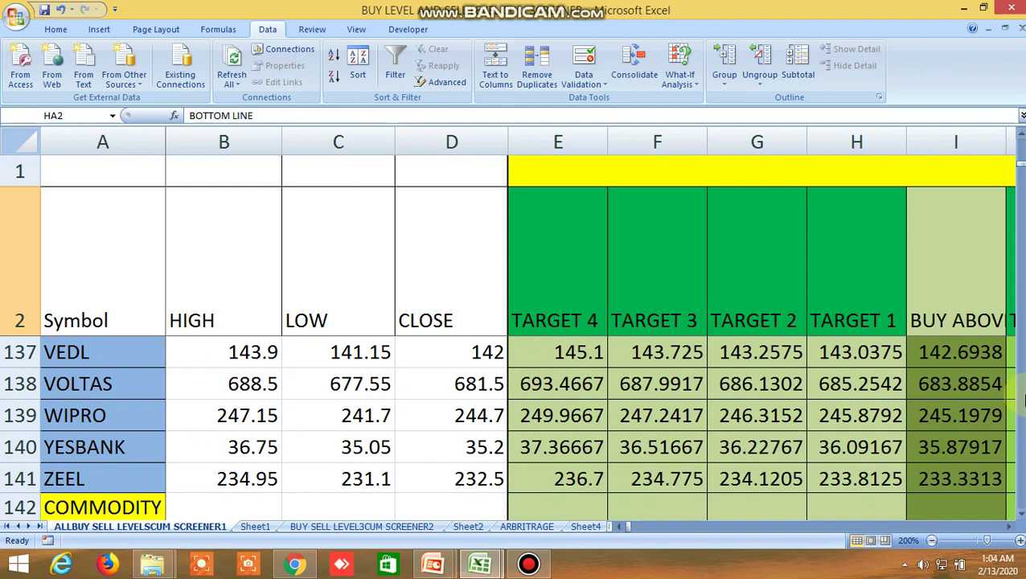
pyautogui.moveTo(1020, 512); pyautogui.dragTo(1020, 514)
pyautogui.click(1020, 513)
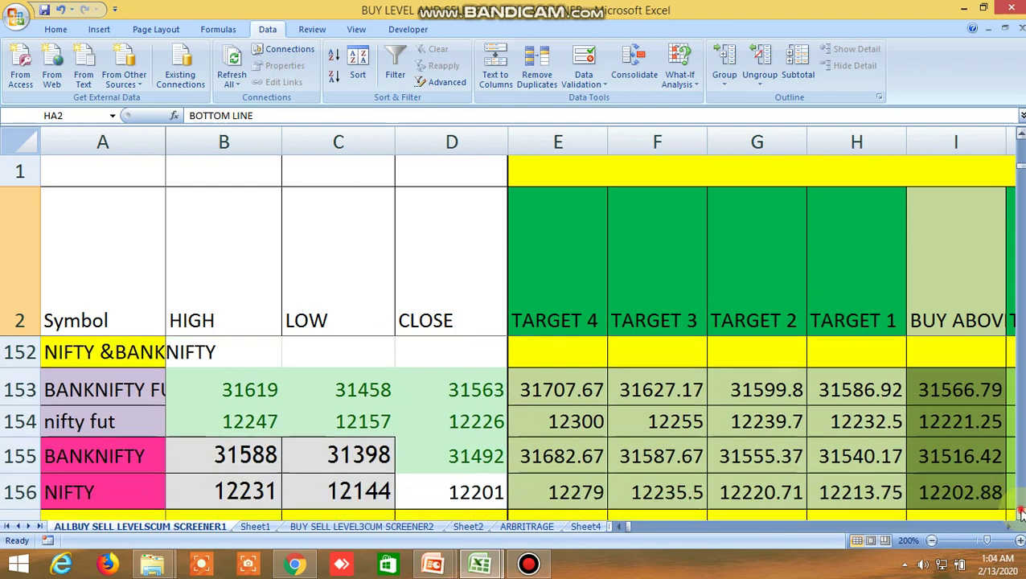
# Inspect the BANKNIFTY FUT, nifty fut, BANKNIFTY and NIFTY symbol cells in the index section.
pyautogui.click(143, 387)
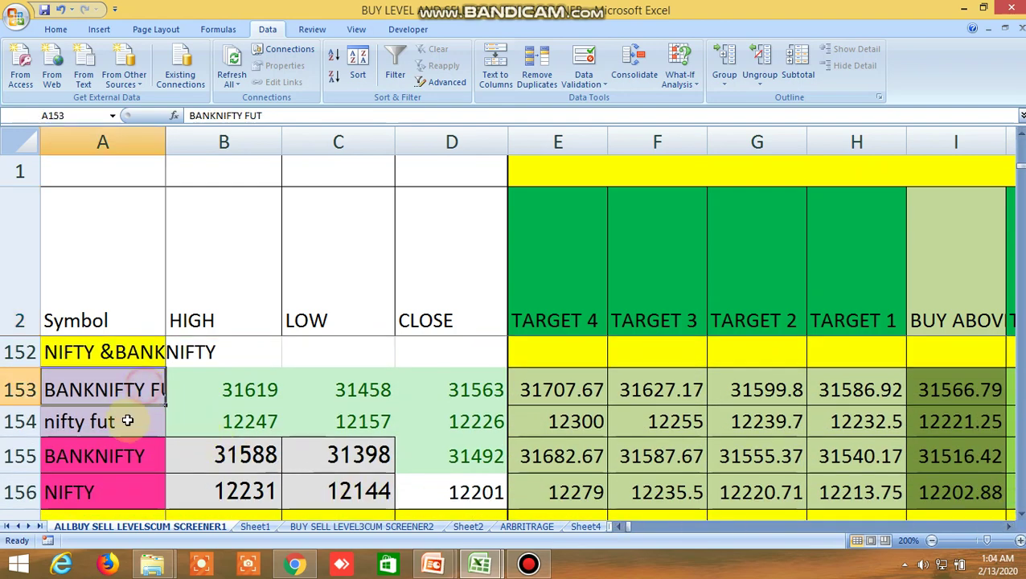
pyautogui.click(130, 420)
pyautogui.click(129, 455)
pyautogui.click(119, 492)
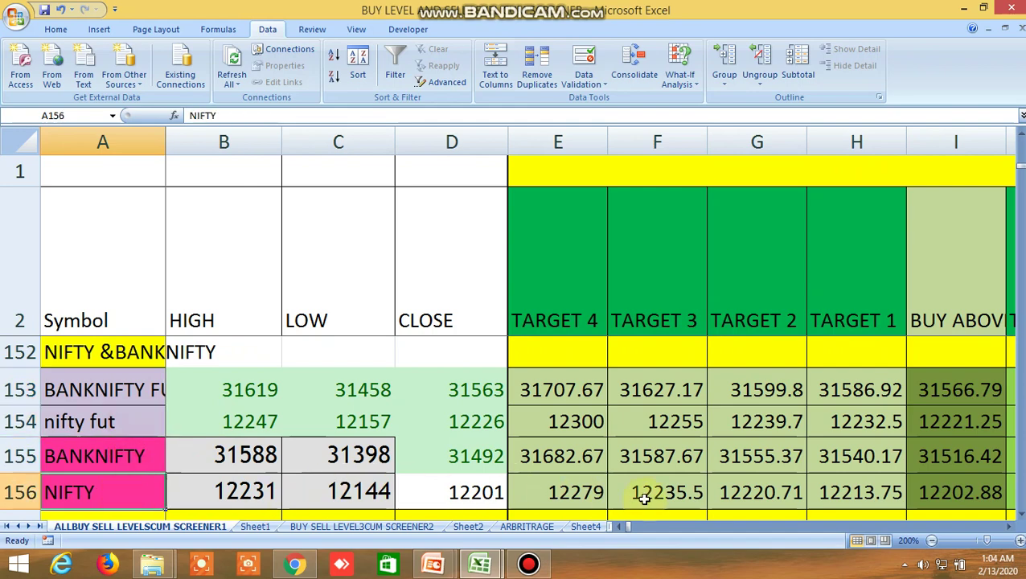
# Review the index rows across the level 1 buy and sell targets and the LTP versus target comparison columns.
pyautogui.click(1009, 526)
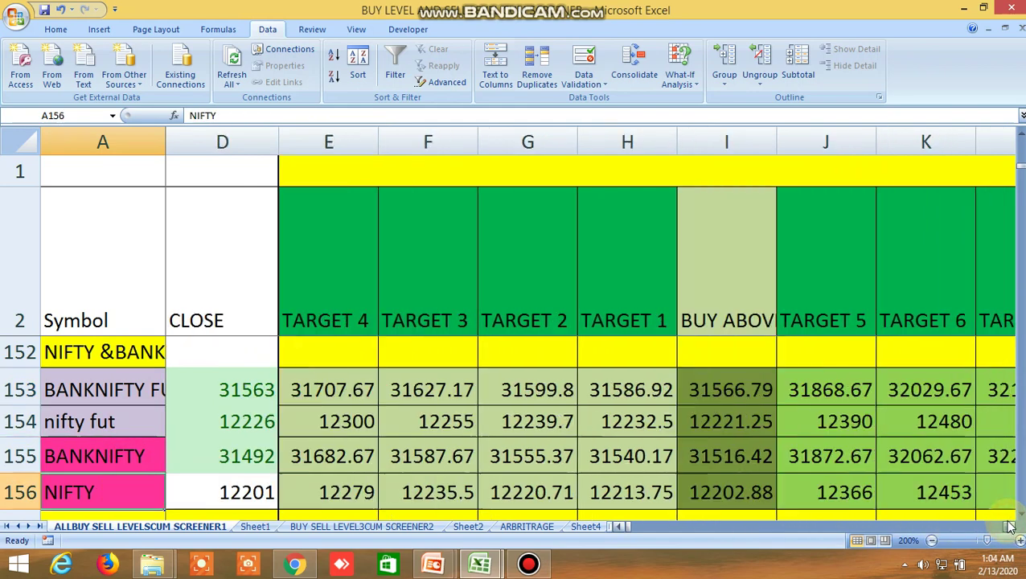
pyautogui.click(1008, 517)
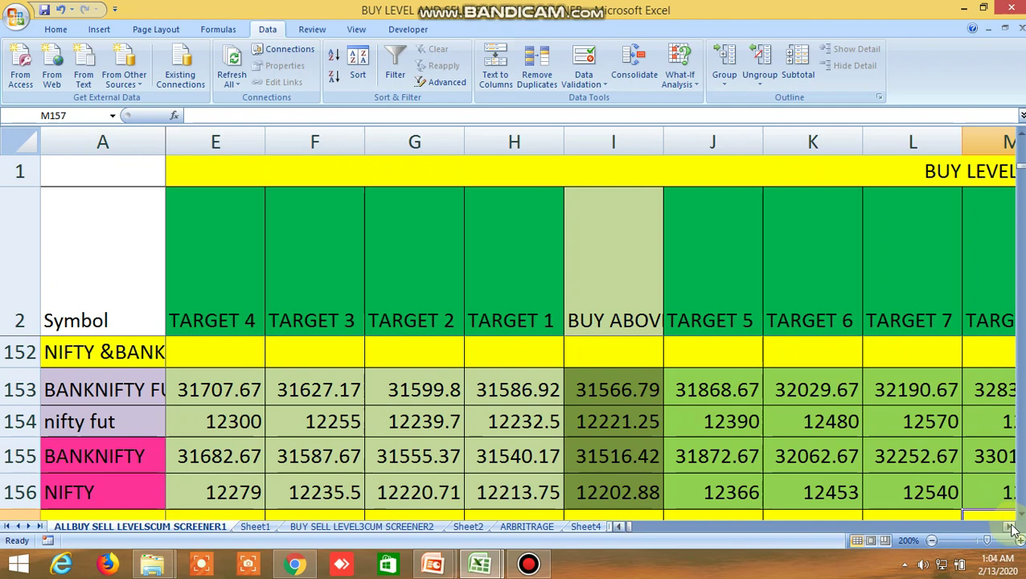
pyautogui.click(1011, 528)
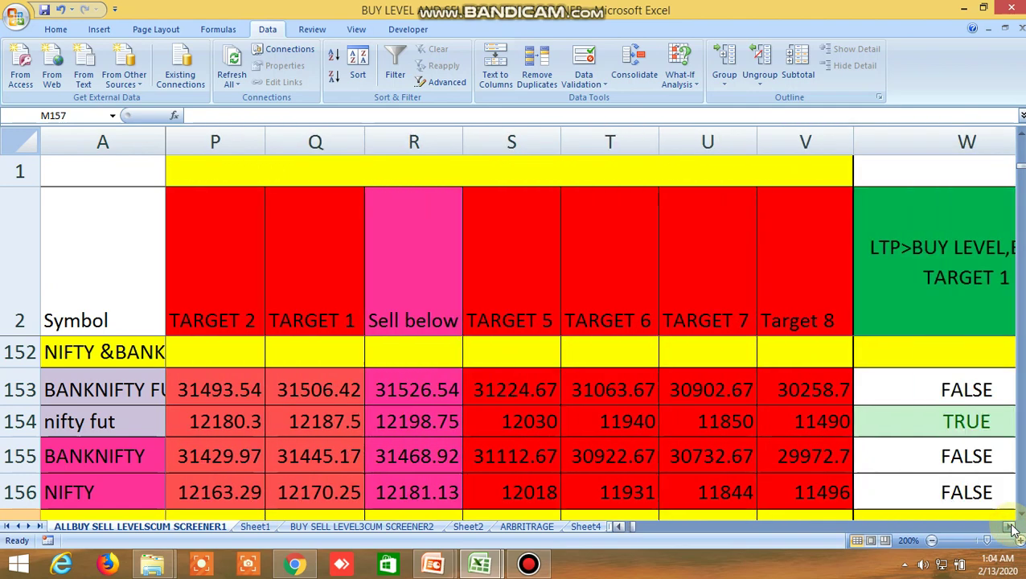
pyautogui.click(1011, 528)
pyautogui.click(1011, 528)
pyautogui.click(1011, 527)
pyautogui.click(1011, 528)
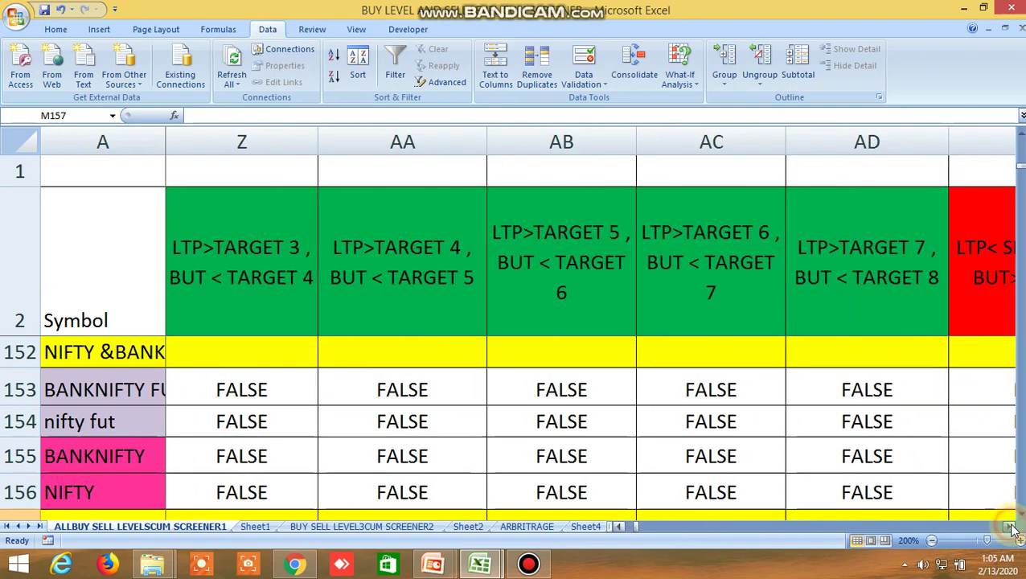
pyautogui.click(1011, 527)
pyautogui.click(1011, 528)
pyautogui.click(1011, 528)
# Examine the index rows in BUY LEVEL AND SELL LEVELS 2, the ADVANCE and DECLINE columns, and AVERAGE PRICES.
pyautogui.click(1011, 528)
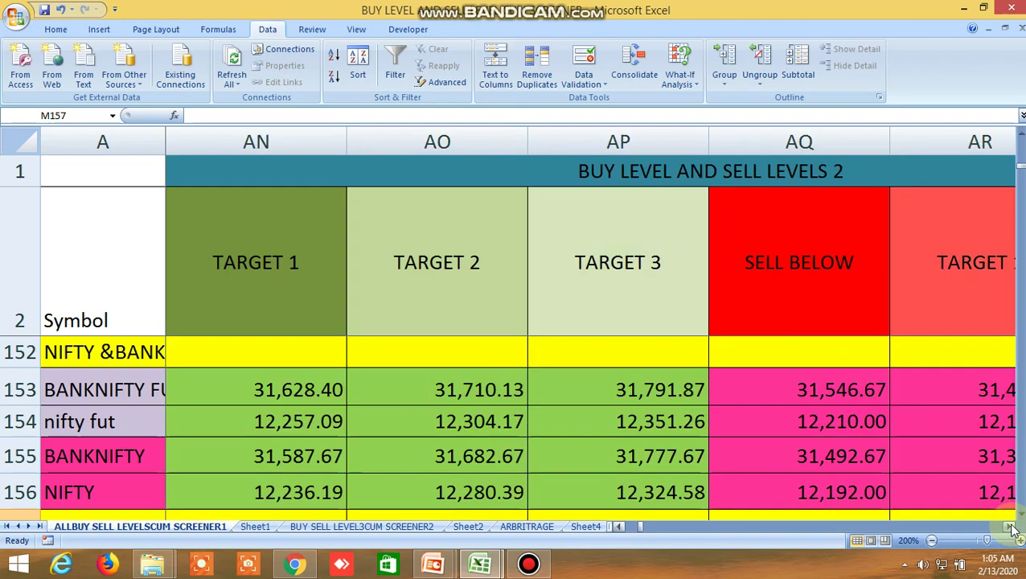
pyautogui.click(1011, 528)
pyautogui.click(1011, 527)
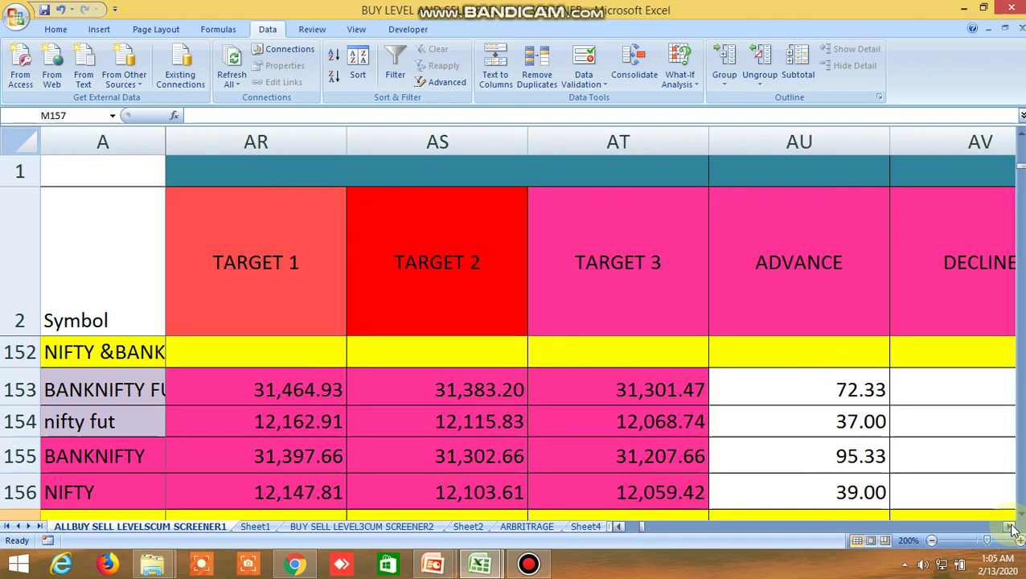
pyautogui.click(1011, 527)
pyautogui.click(1012, 528)
pyautogui.click(1011, 528)
pyautogui.click(1011, 528)
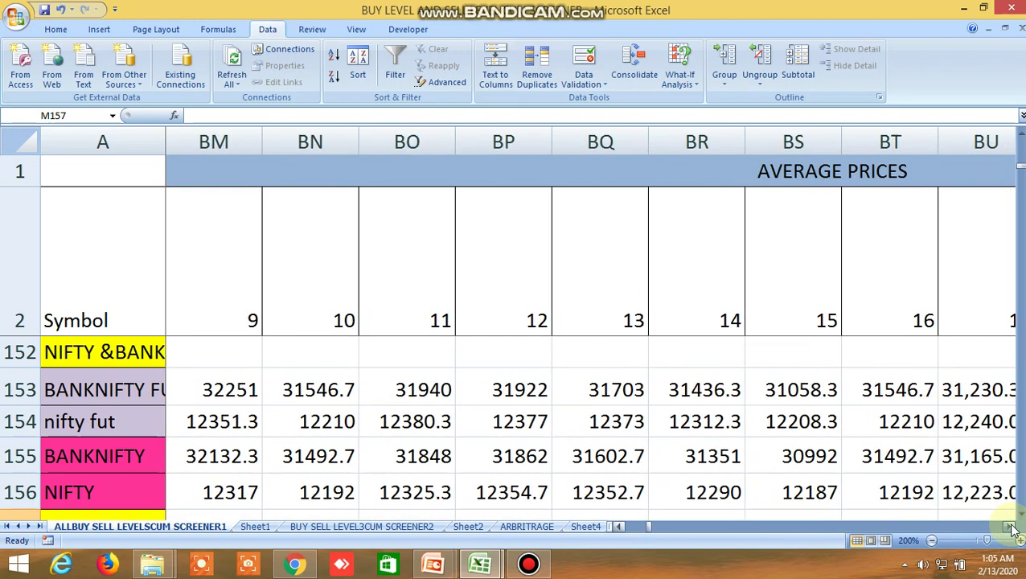
# Look through the index rows' 20 EMA, 20 DEMA, stochastic, DEMA cross and NORMDIST columns.
pyautogui.click(1011, 528)
pyautogui.click(1011, 527)
pyautogui.click(1011, 528)
pyautogui.click(1011, 528)
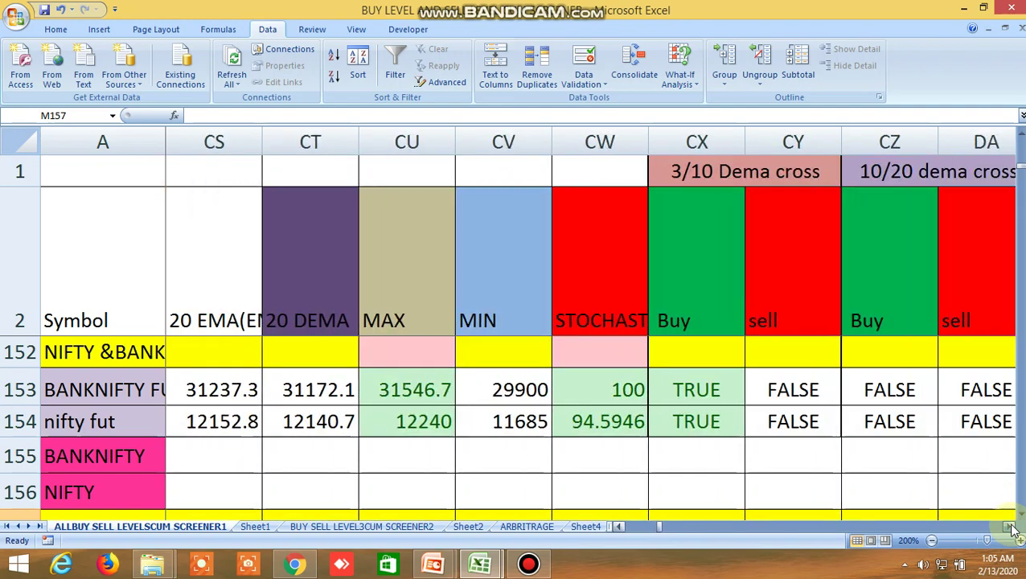
pyautogui.click(1012, 528)
pyautogui.click(1011, 528)
pyautogui.click(1011, 528)
pyautogui.click(1011, 528)
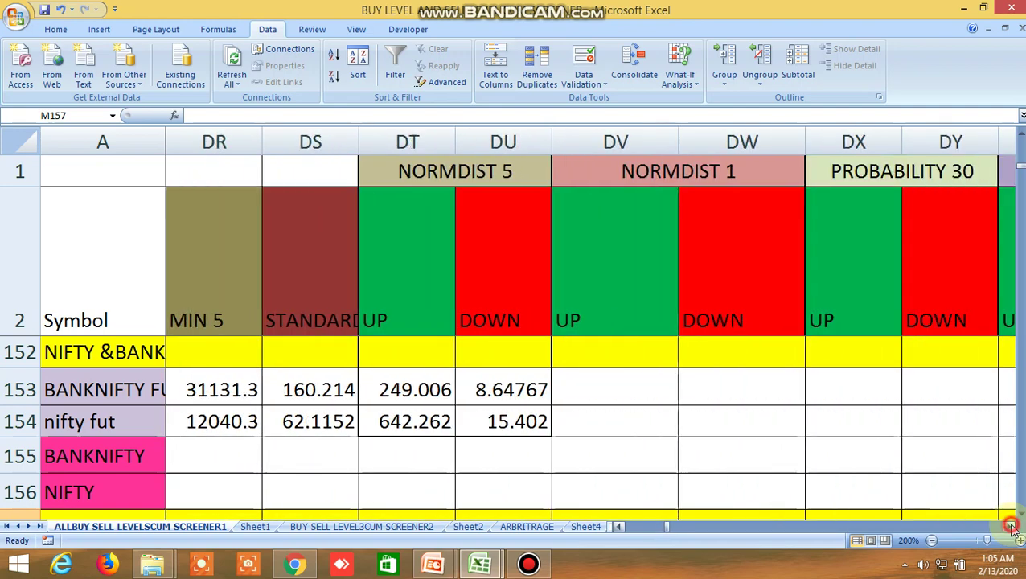
# Review the index rows' moving average columns for periods 5, 8 and 13 and the EMA 5-8-13 CROSSOVER section.
pyautogui.click(1011, 527)
pyautogui.click(1011, 527)
pyautogui.click(1011, 527)
pyautogui.click(1011, 528)
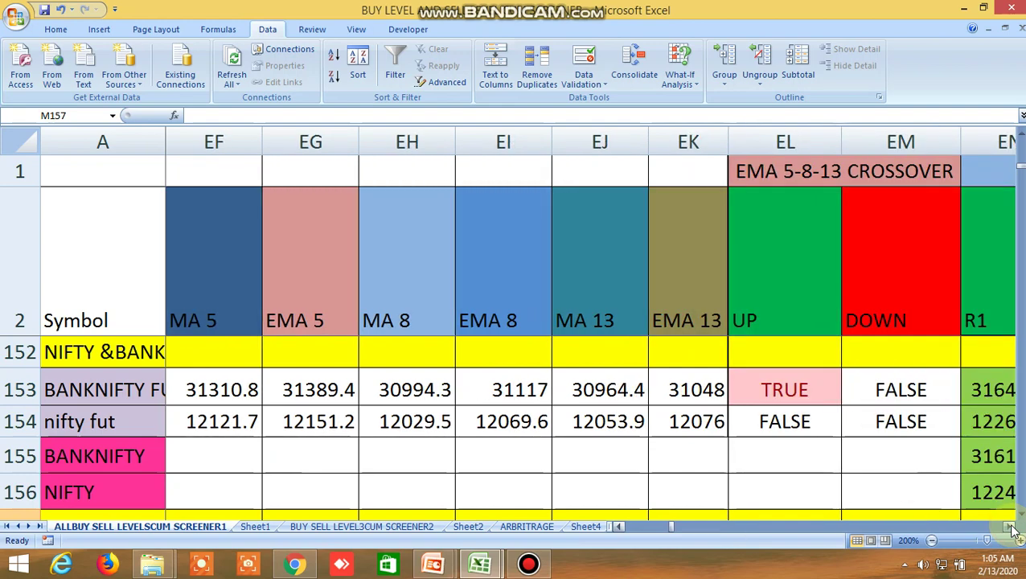
pyautogui.click(1011, 528)
pyautogui.click(1011, 528)
pyautogui.click(1011, 527)
pyautogui.click(1011, 527)
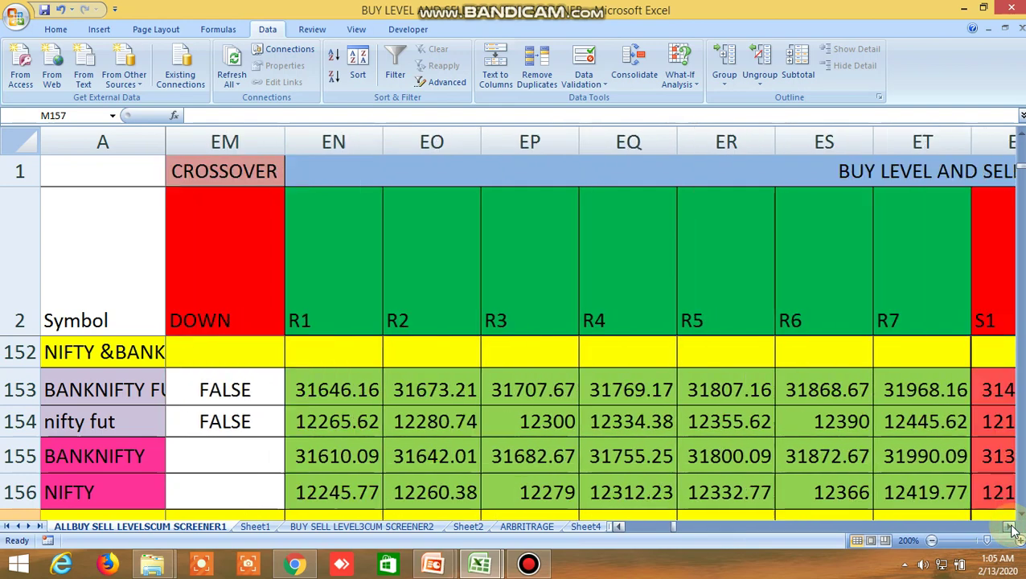
# Examine the R1 to R7 and S1 to S7 values of BUY LEVEL AND SELL LEVELS 3 for the index rows.
pyautogui.click(1011, 528)
pyautogui.click(1011, 528)
pyautogui.click(1012, 528)
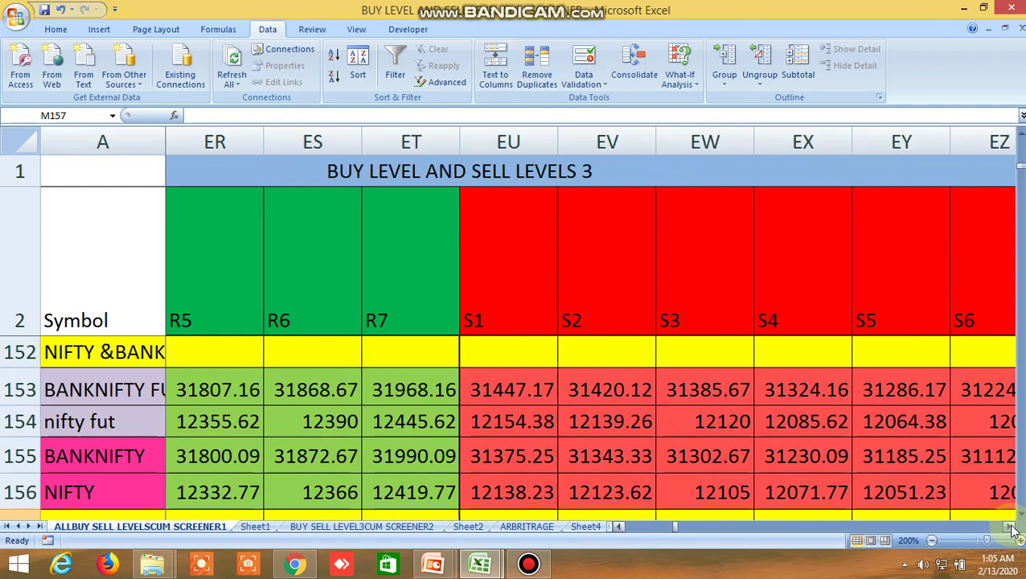
pyautogui.click(1011, 527)
pyautogui.click(1012, 528)
pyautogui.click(1011, 527)
pyautogui.click(1011, 528)
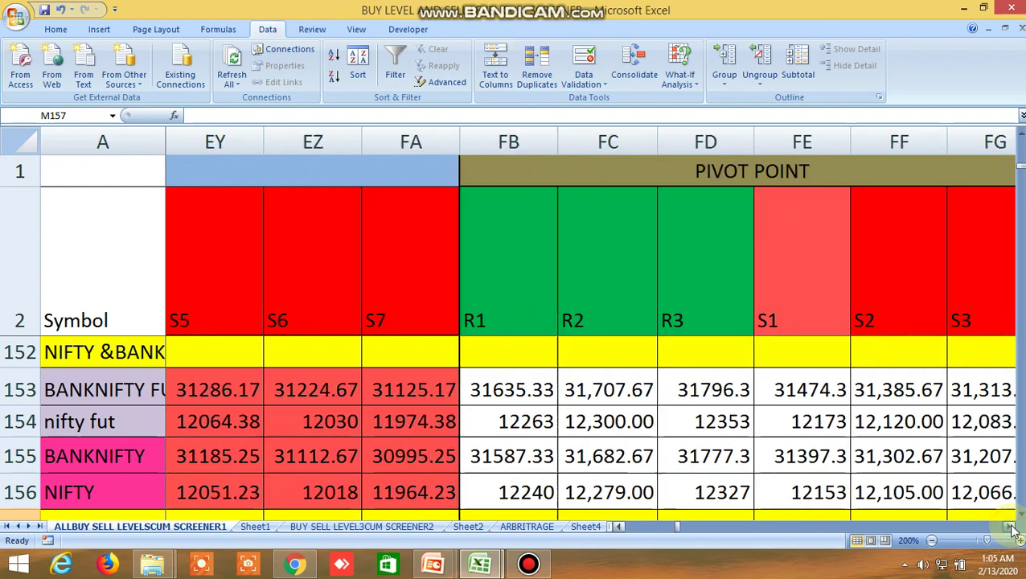
# Check the index rows in the PIVOT POINT, BOLLINGERBAND, PRICE CHANNEL and LTP VS PC CHANNEL sections.
pyautogui.click(1011, 528)
pyautogui.click(1011, 528)
pyautogui.click(1011, 528)
pyautogui.click(1011, 528)
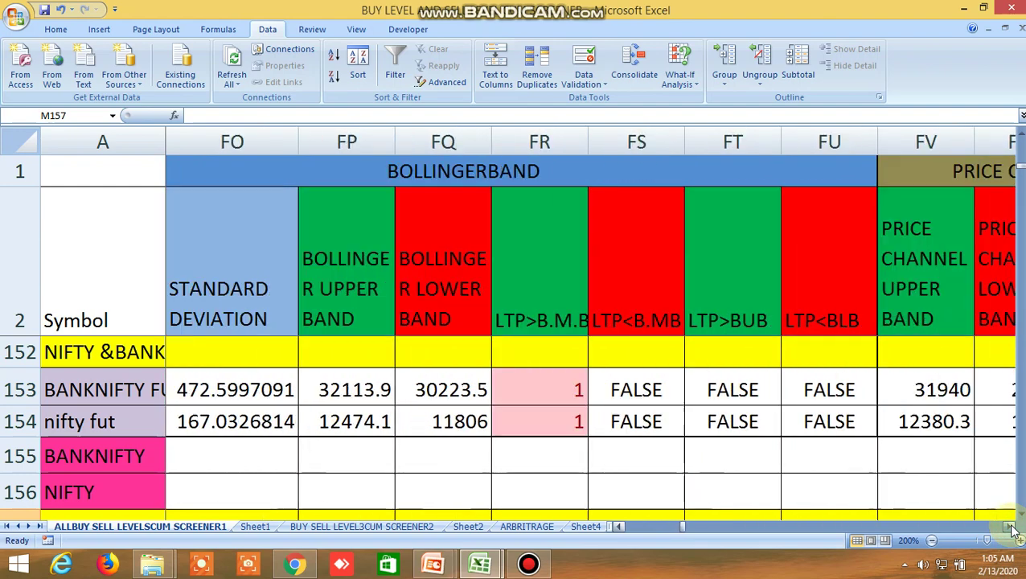
pyautogui.click(1012, 528)
pyautogui.click(1011, 527)
pyautogui.click(1012, 528)
pyautogui.click(1011, 528)
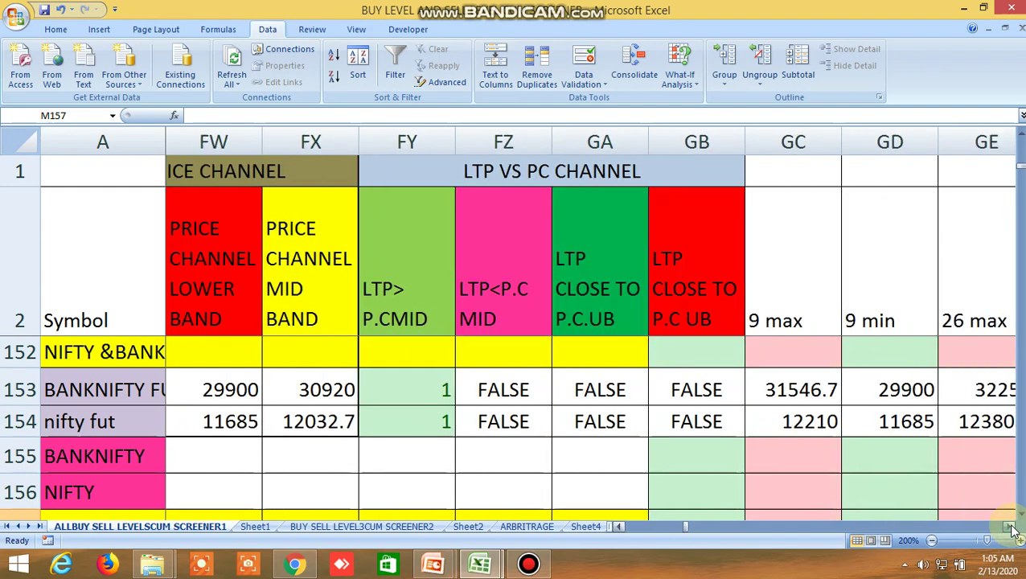
# Look over the index rows' CHIKOU SPAN, VWAP and TIRONE LEVEL columns, then return to the sheet's first columns.
pyautogui.click(1011, 528)
pyautogui.click(1011, 528)
pyautogui.click(1011, 528)
pyautogui.click(1011, 528)
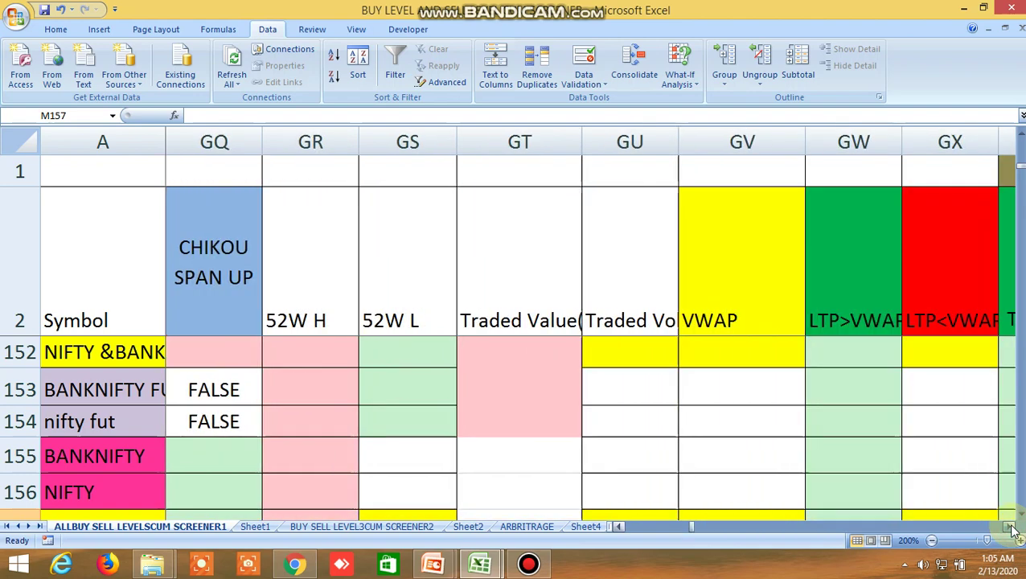
pyautogui.click(1011, 527)
pyautogui.click(1011, 528)
pyautogui.click(1011, 528)
pyautogui.click(1011, 528)
pyautogui.click(1011, 528)
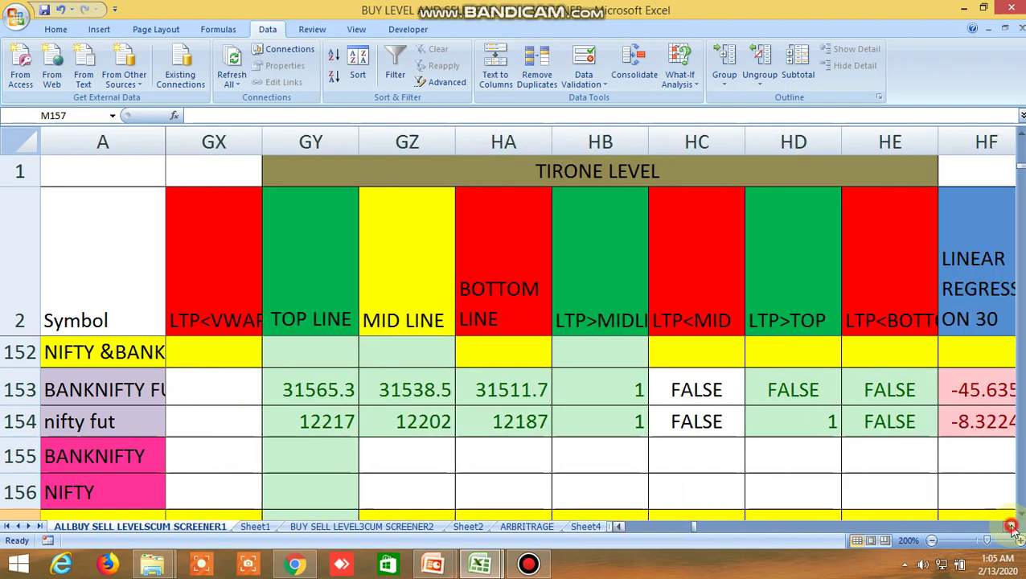
pyautogui.moveTo(697, 528); pyautogui.dragTo(588, 538)
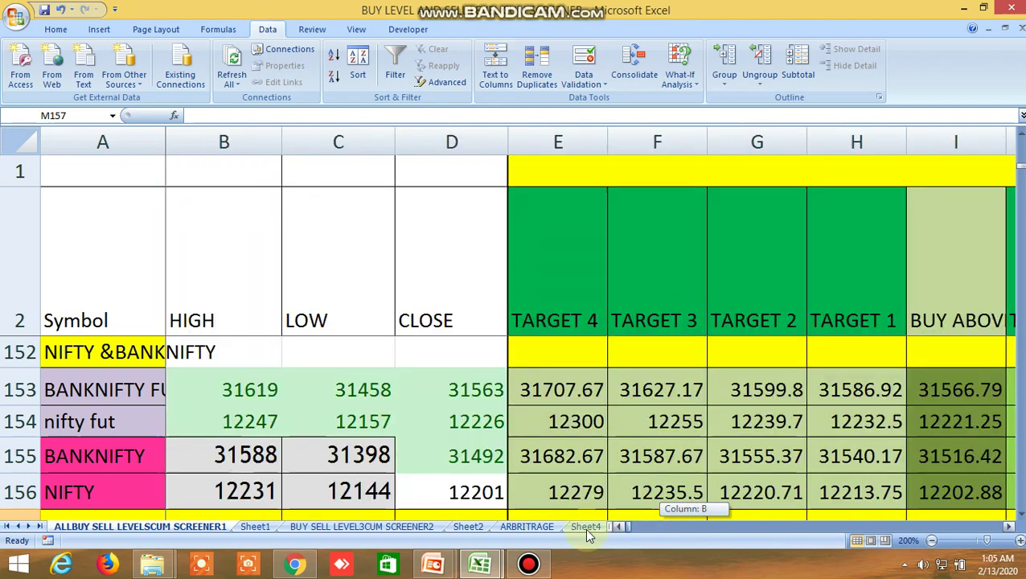
# Browse the commodity rows from NATURAL GAS back up to CRUDEOIL.
pyautogui.scroll(1, 370, 427)
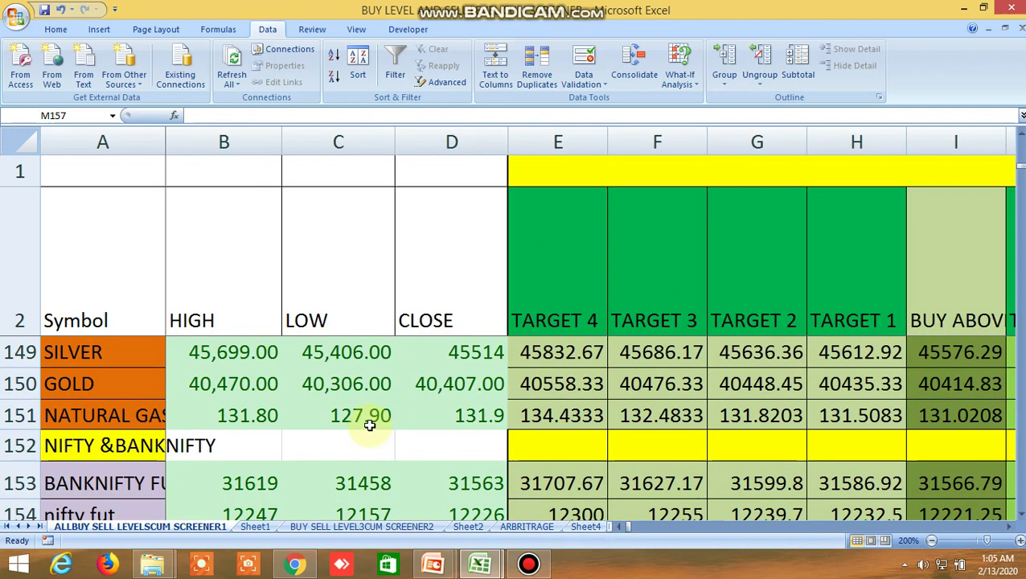
pyautogui.scroll(1, 370, 427)
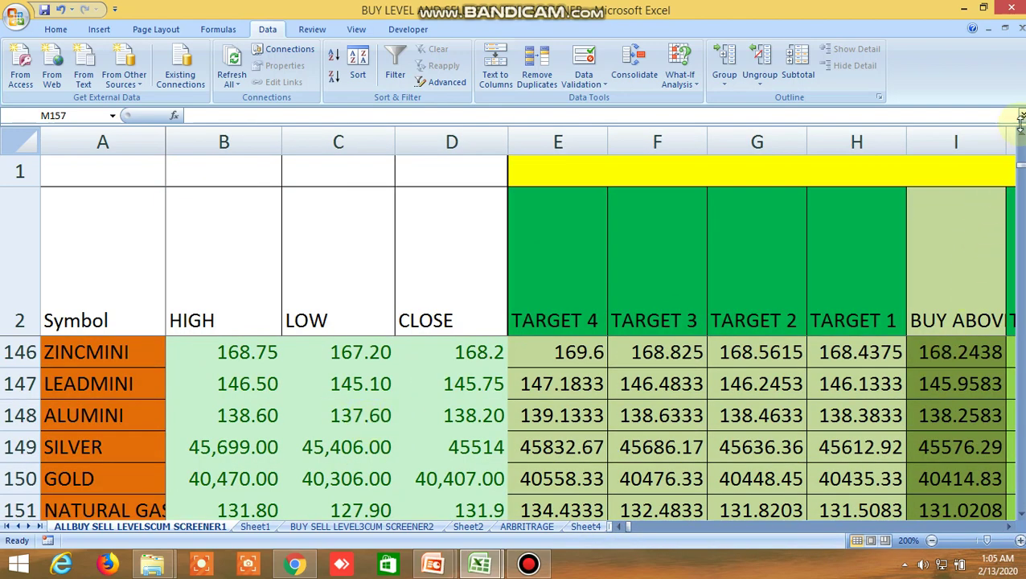
pyautogui.click(1020, 138)
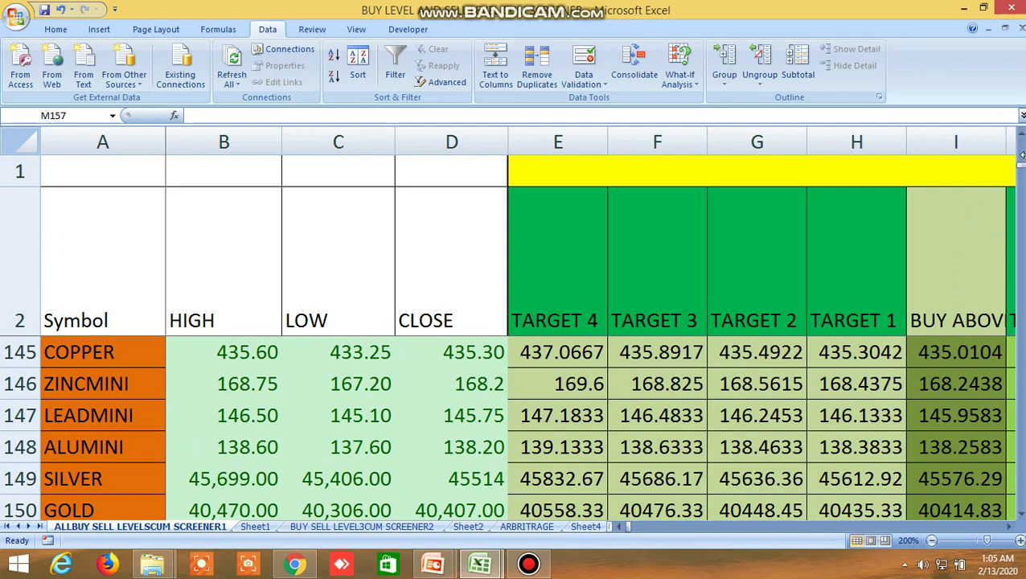
pyautogui.click(1021, 133)
pyautogui.click(1020, 131)
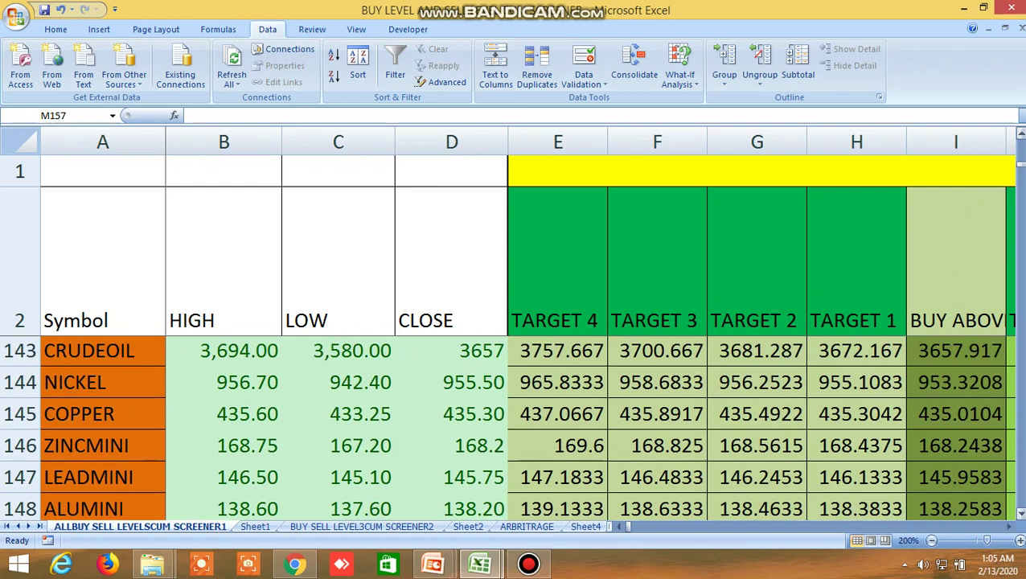
# Examine the CRUDEOIL to ALUMINI rows across all level sections up to TIRONE LEVEL, then return to the first columns.
pyautogui.click(1010, 527)
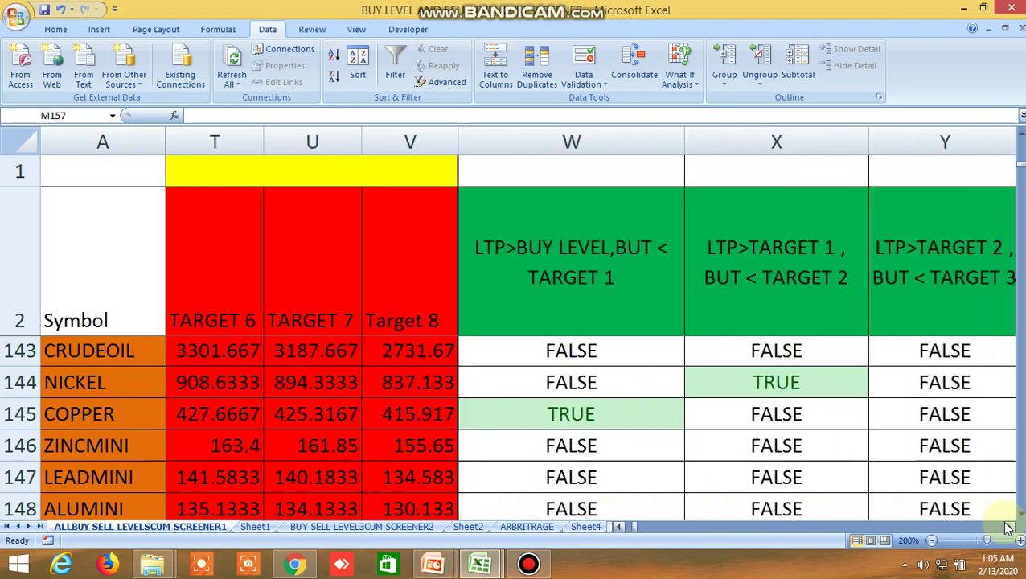
pyautogui.moveTo(1009, 526); pyautogui.dragTo(1007, 527)
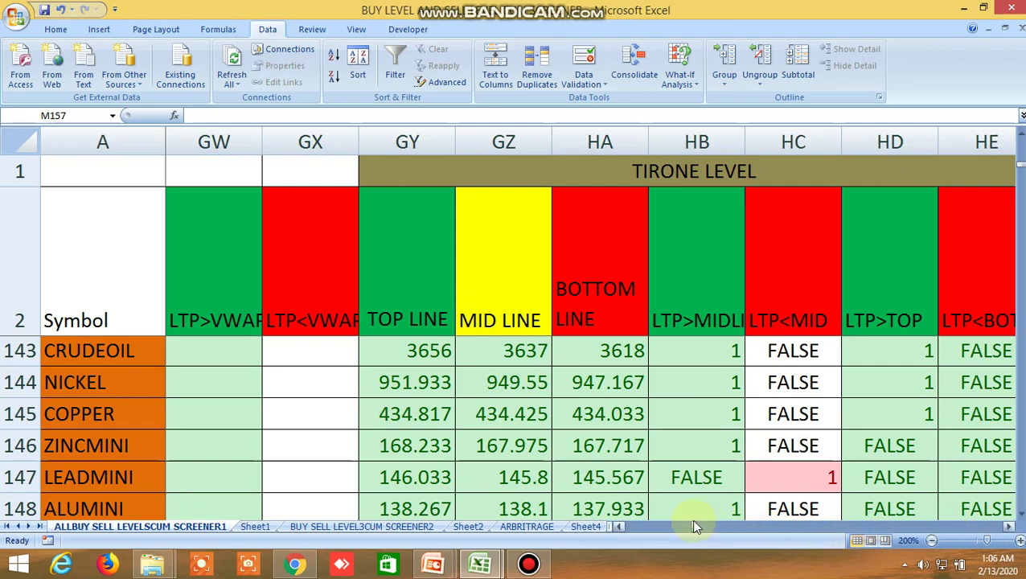
pyautogui.moveTo(696, 527); pyautogui.dragTo(617, 543)
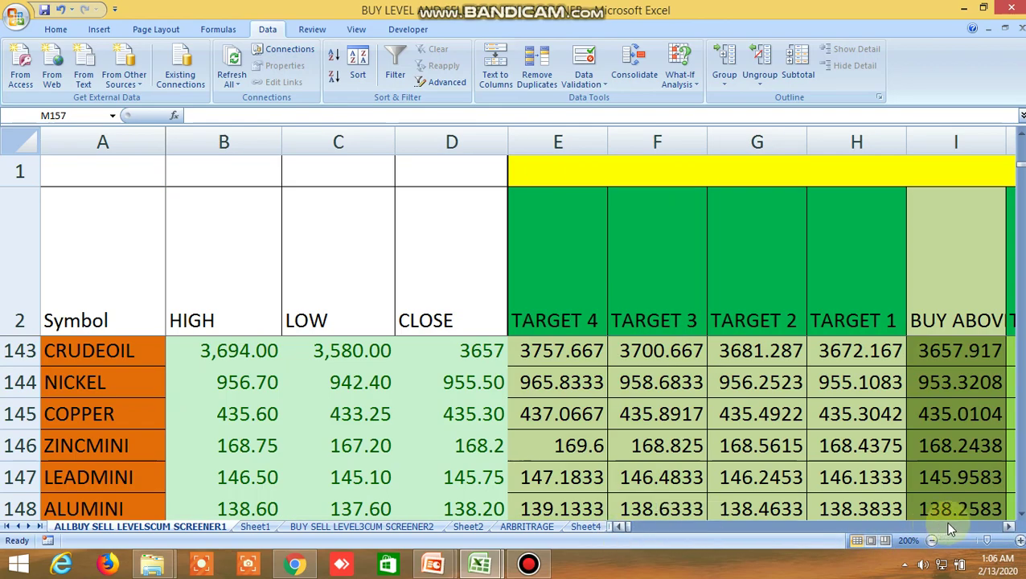
# Review the ZINCMINI to NATURAL GAS rows through the linear regression, trend and quartile columns, then return to the first columns.
pyautogui.click(1019, 516)
pyautogui.click(1019, 515)
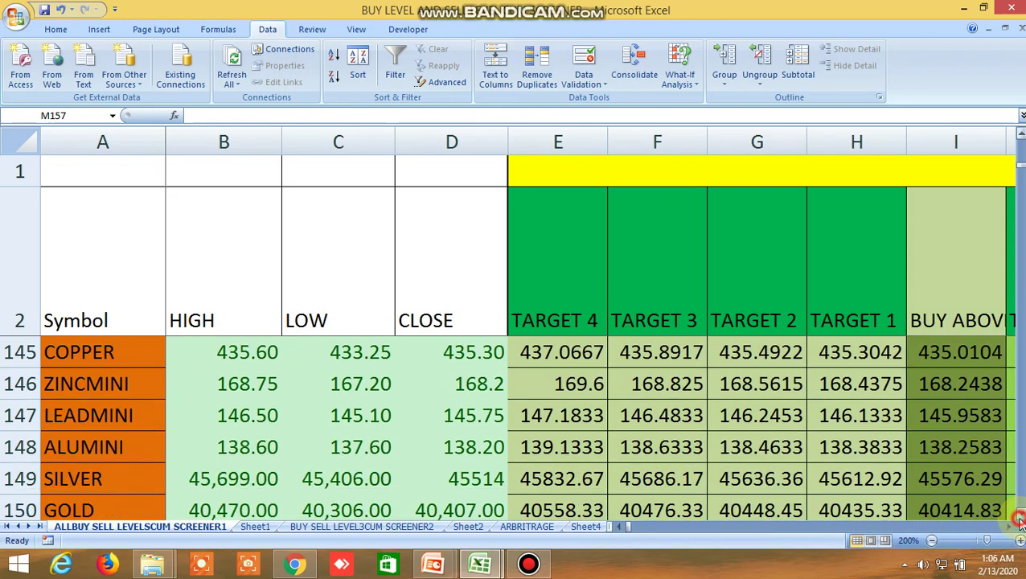
pyautogui.click(1019, 516)
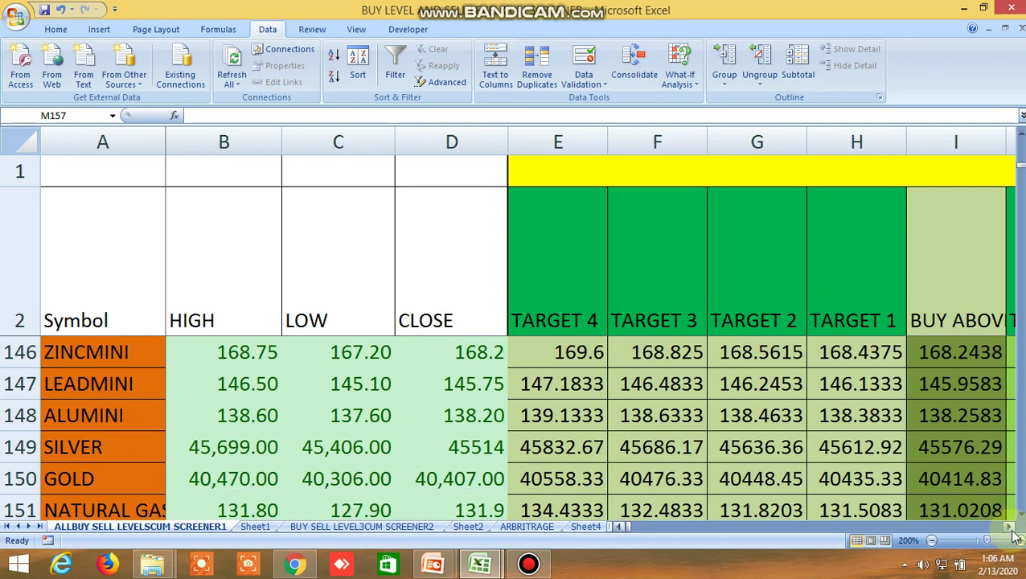
pyautogui.moveTo(1010, 528); pyautogui.dragTo(1007, 534)
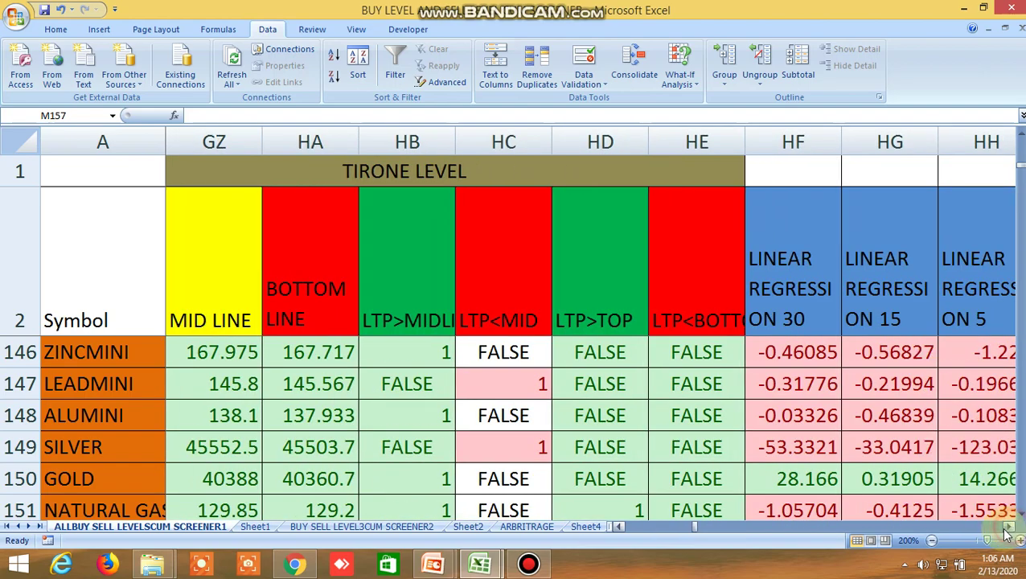
pyautogui.click(699, 528)
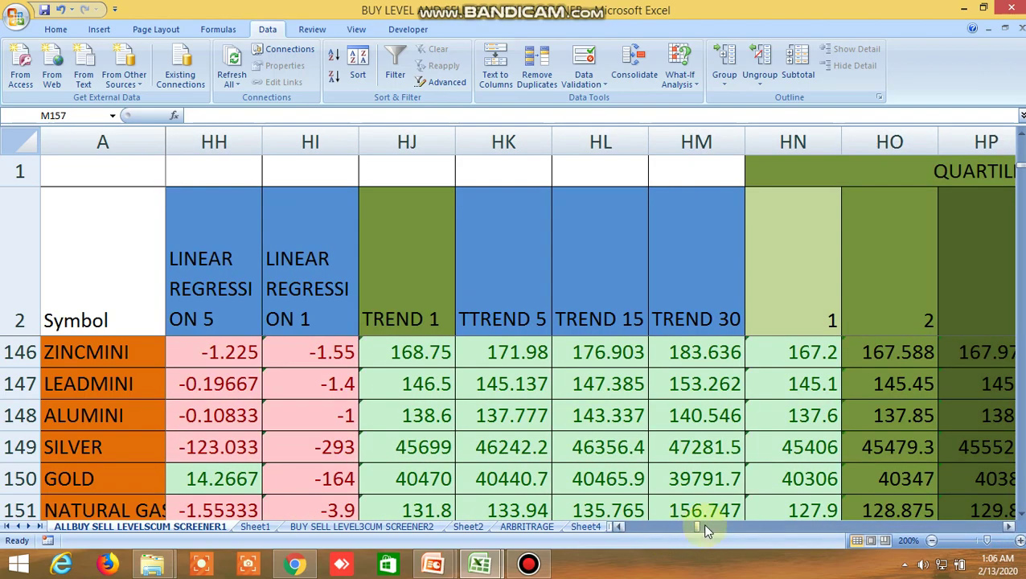
pyautogui.moveTo(698, 529)
pyautogui.mouseDown()
pyautogui.moveTo(667, 534)
pyautogui.moveTo(683, 533)
pyautogui.mouseUp()
pyautogui.scroll(-4, 561, 476)
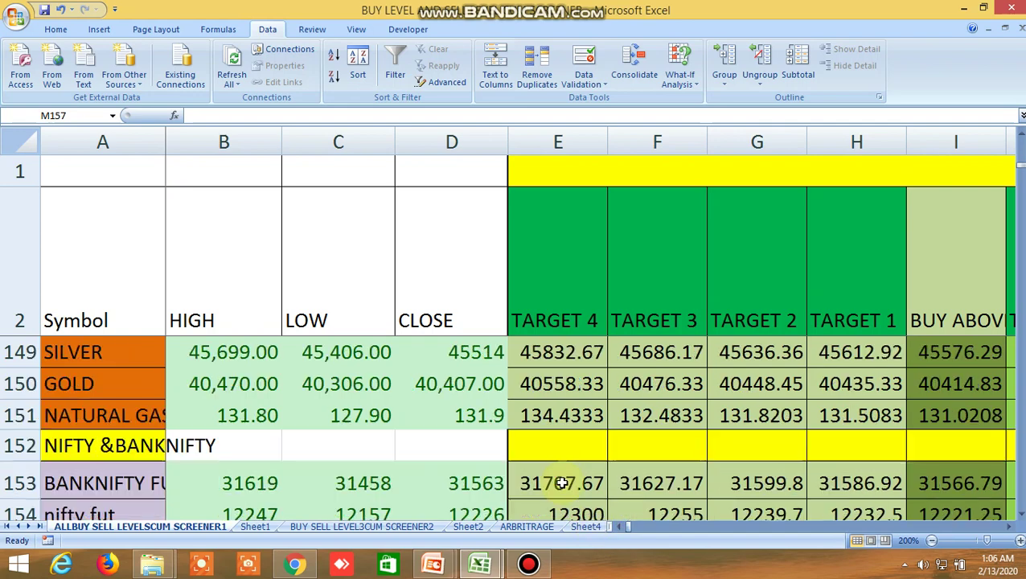
# Glance over the futures rows' buy and sell levels, then open the BUY SELL LEVEL3CUM SCREENER2 sheet.
pyautogui.scroll(-1, 562, 476)
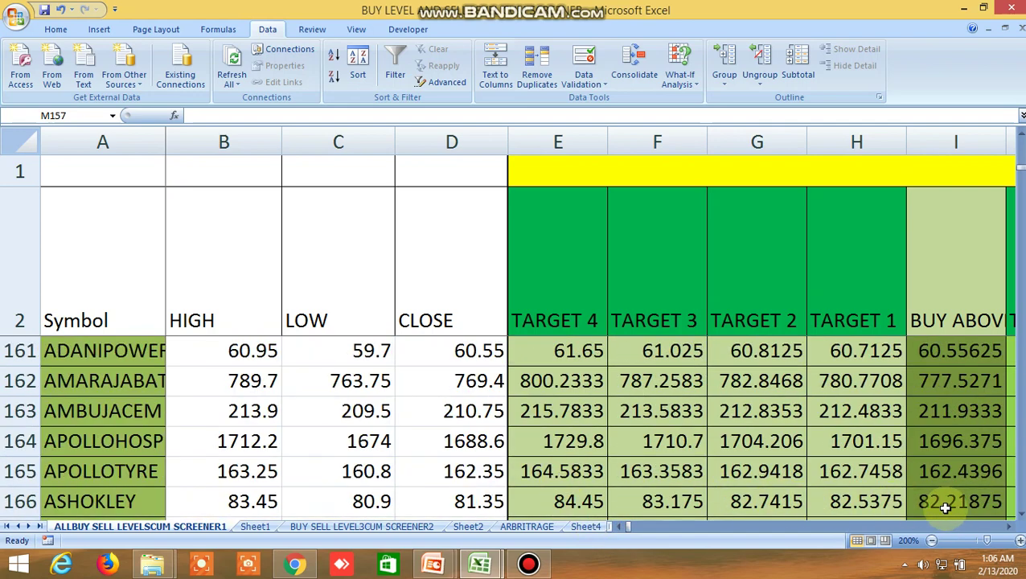
pyautogui.moveTo(1011, 529); pyautogui.dragTo(1011, 527)
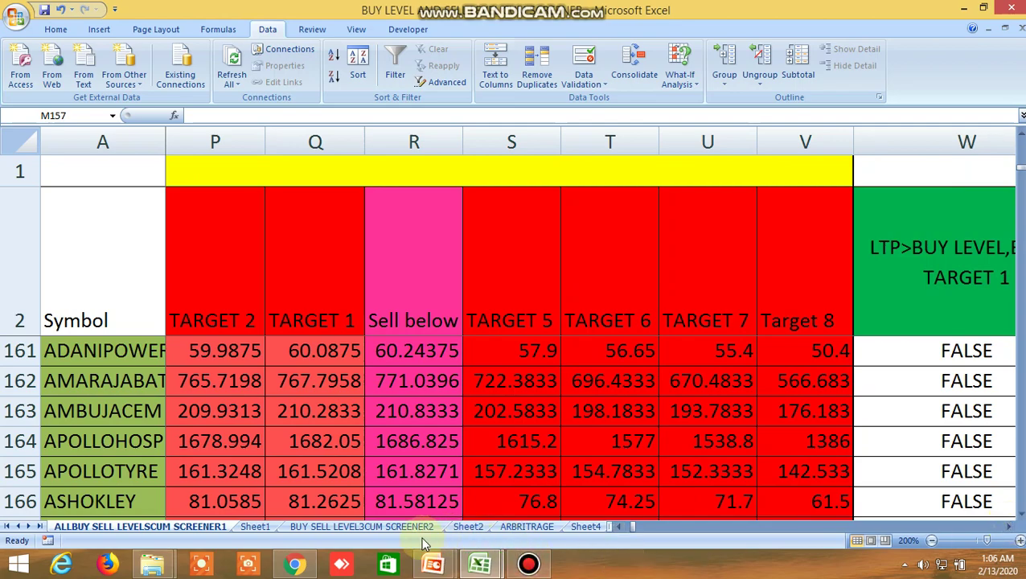
pyautogui.click(389, 527)
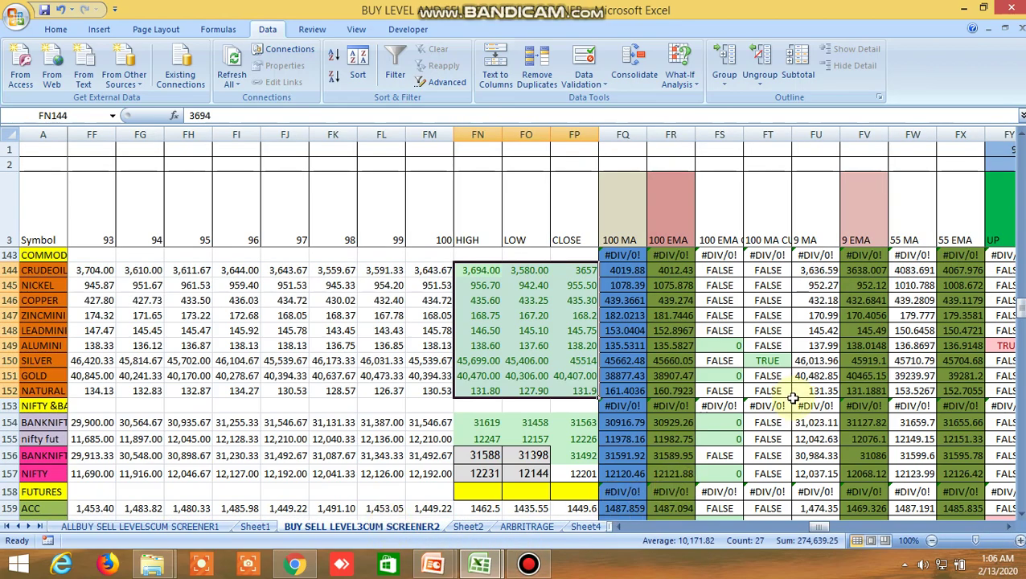
# Browse the moving average columns from the commodity rows back up to ACC and view the formula in FT4.
pyautogui.scroll(2, 745, 344)
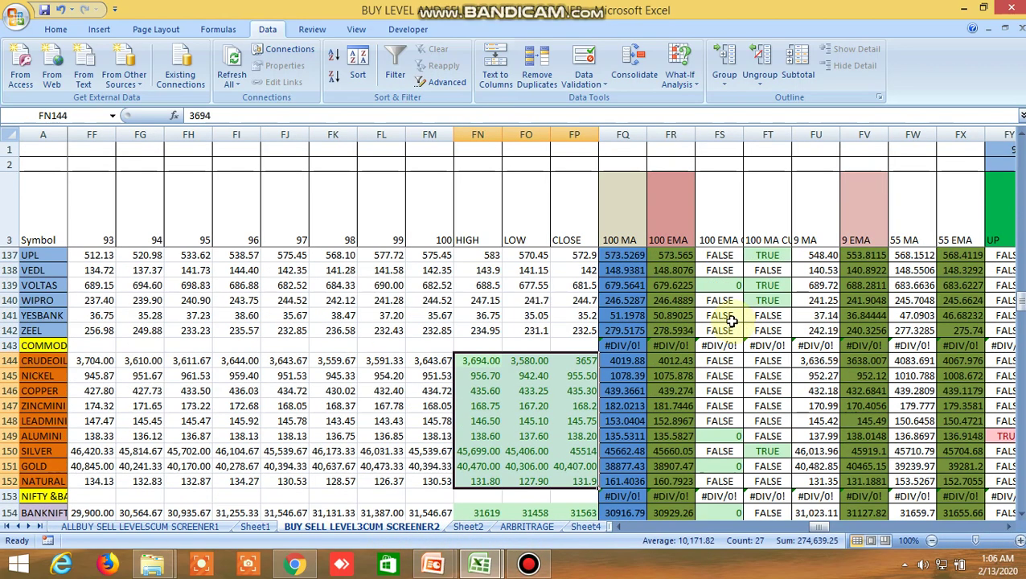
pyautogui.scroll(-1, 732, 320)
pyautogui.scroll(1, 732, 320)
pyautogui.scroll(3, 732, 318)
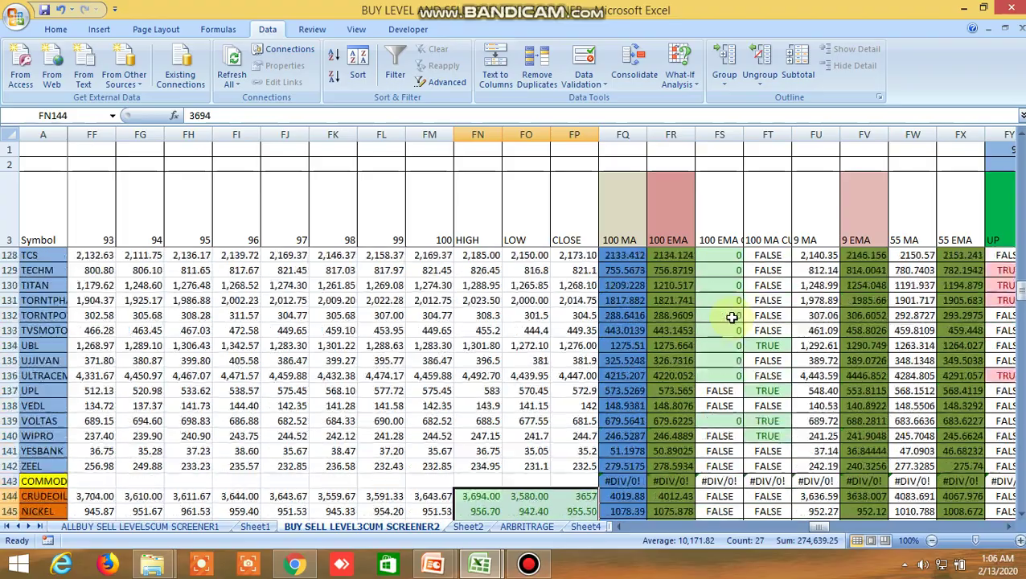
pyautogui.scroll(1, 732, 318)
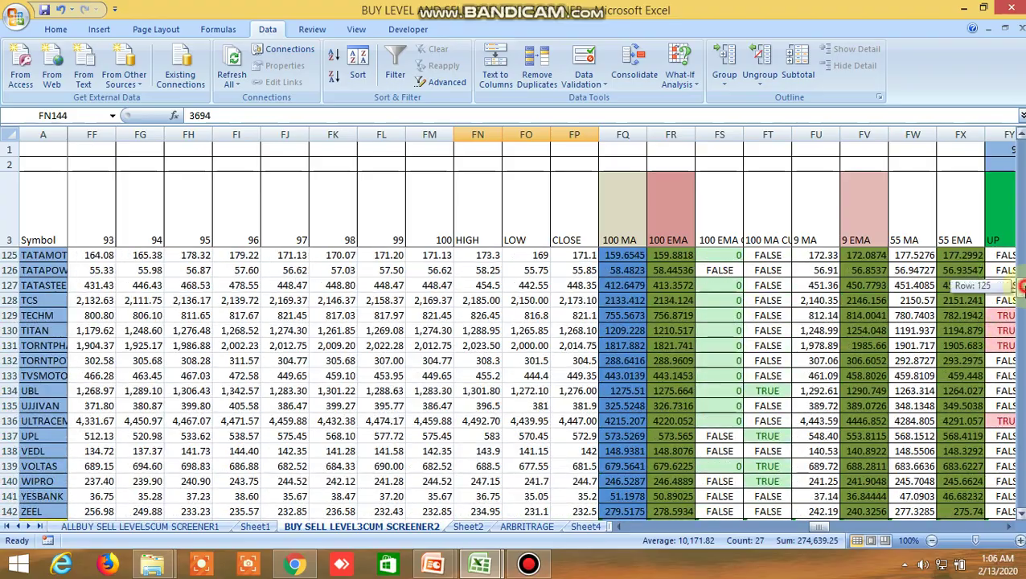
pyautogui.moveTo(1020, 286); pyautogui.dragTo(1020, 150)
pyautogui.click(780, 256)
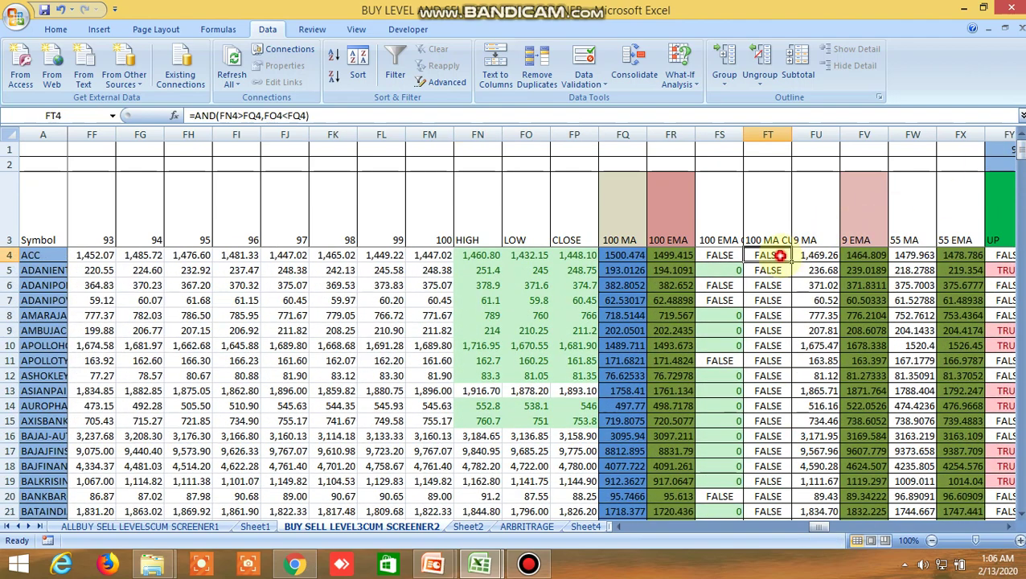
# Inspect BPCL's 100 MA crossing formula in FT29 along with its HIGH and LOW cells.
pyautogui.scroll(-4, 768, 332)
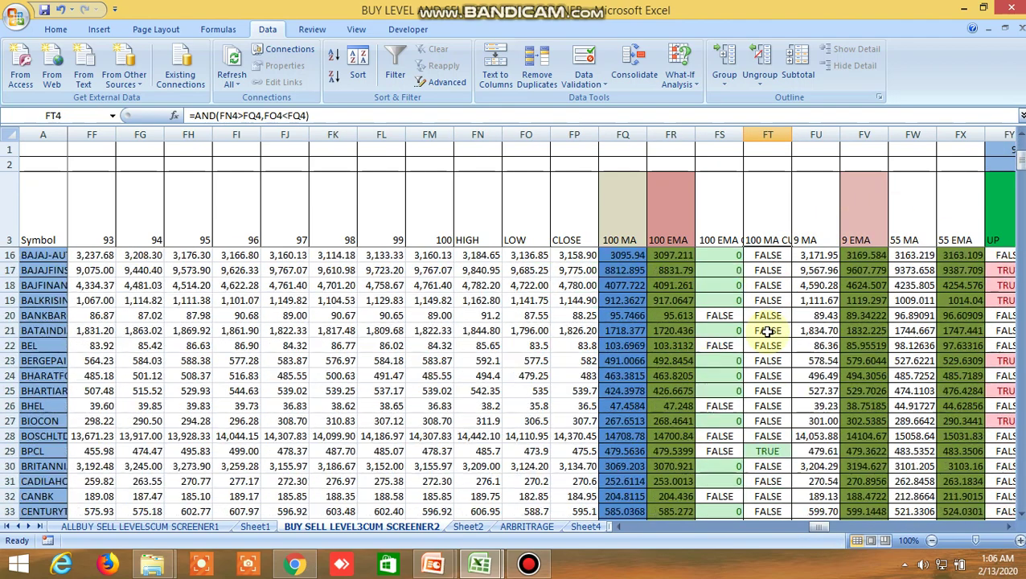
pyautogui.scroll(-2, 770, 347)
pyautogui.click(769, 361)
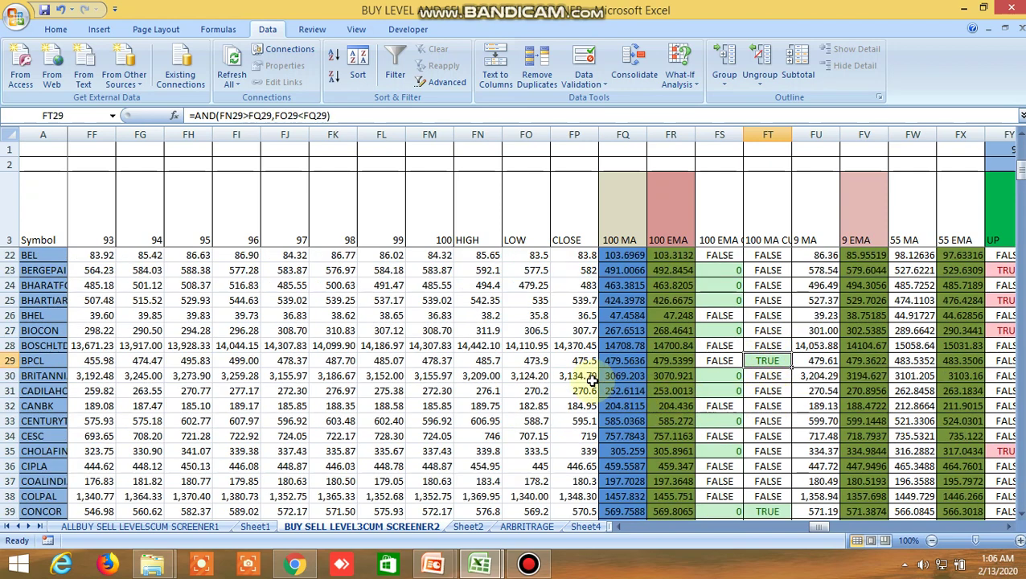
pyautogui.click(487, 362)
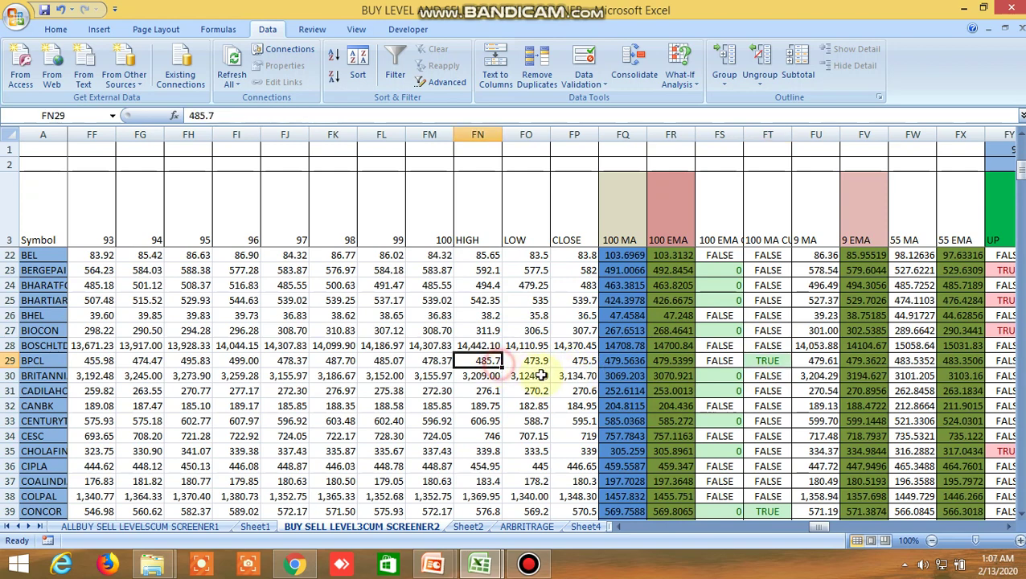
pyautogui.click(531, 363)
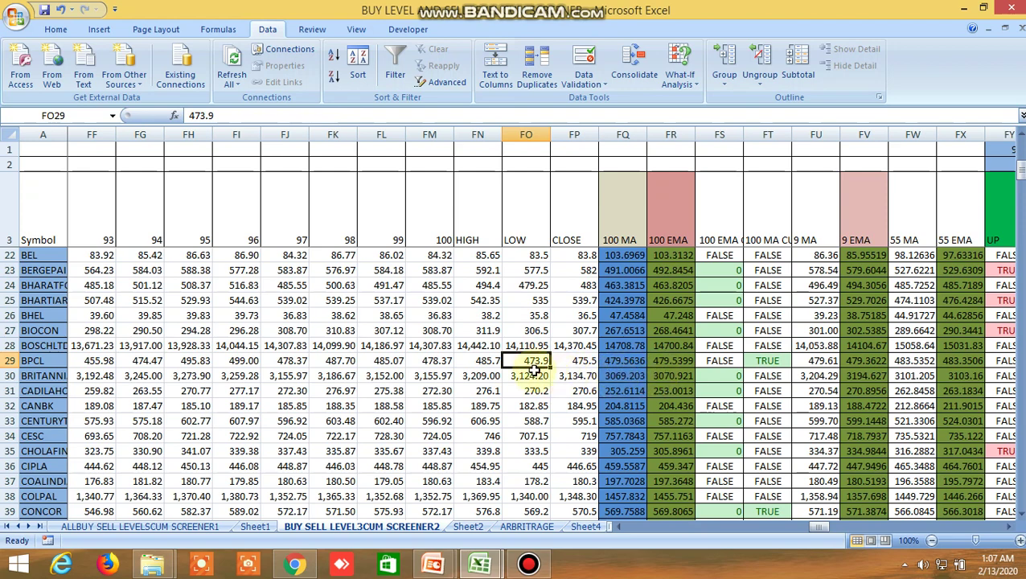
pyautogui.click(773, 363)
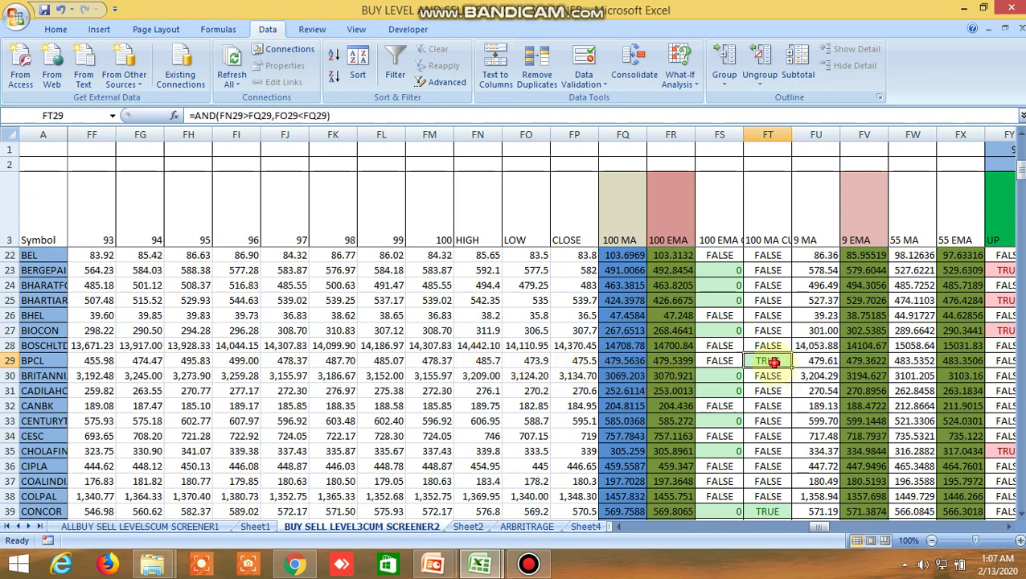
# Switch to Chrome, open the BPCL NSE chart in Kite and enlarge the recent candles around the 100-period moving average.
pyautogui.click(294, 565)
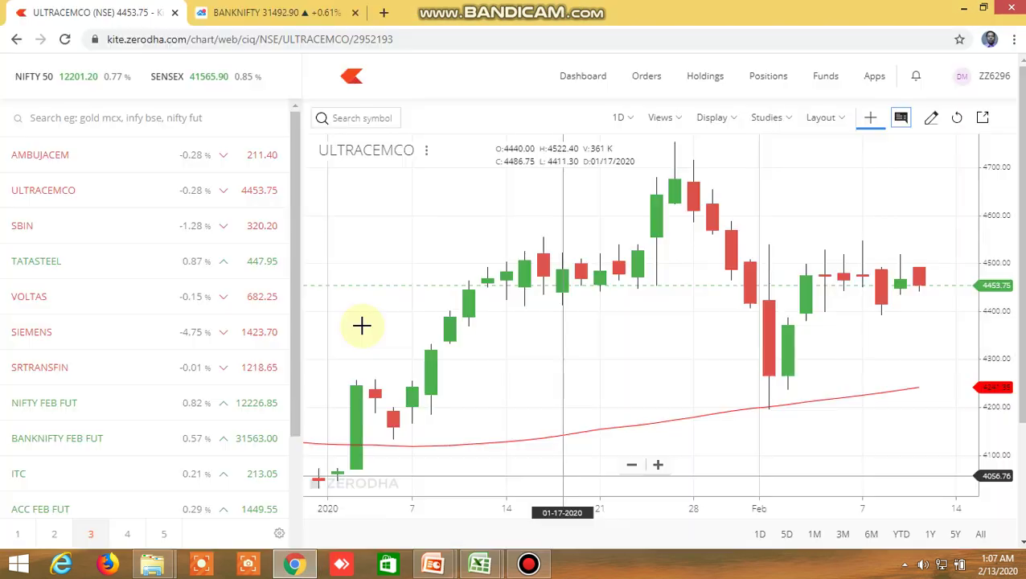
pyautogui.click(376, 117)
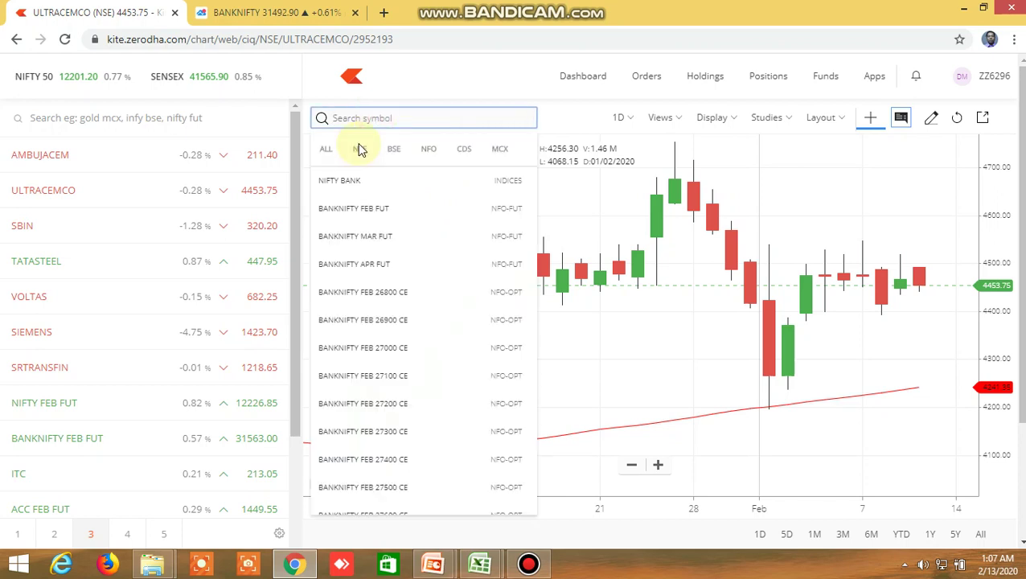
pyautogui.write('BPCL')
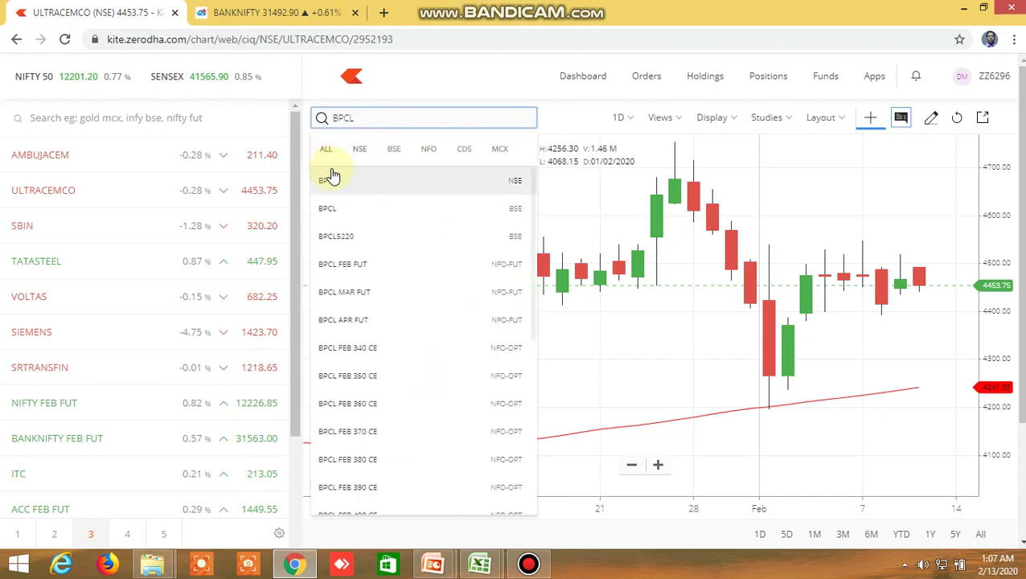
pyautogui.click(331, 182)
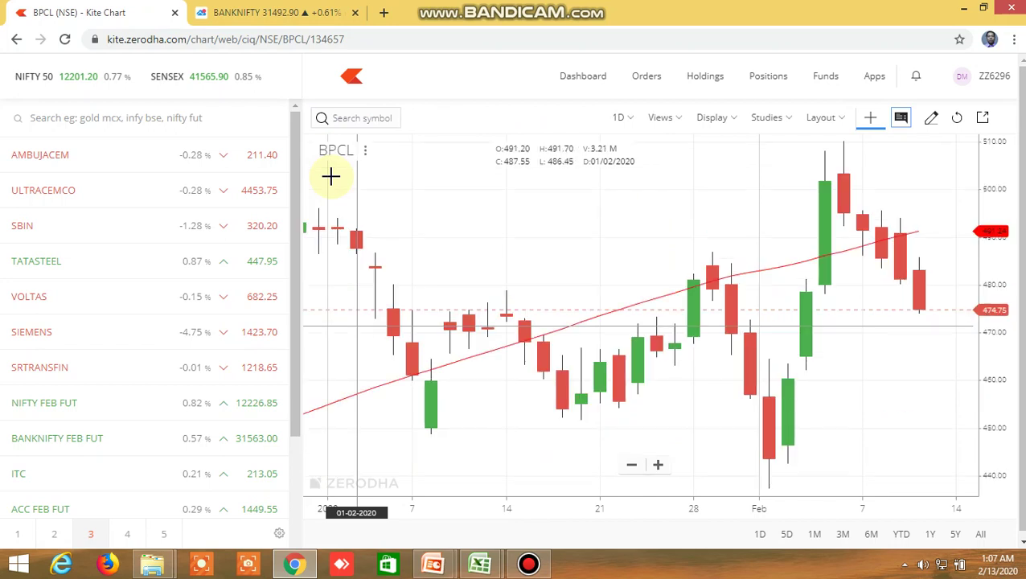
pyautogui.scroll(2, 853, 361)
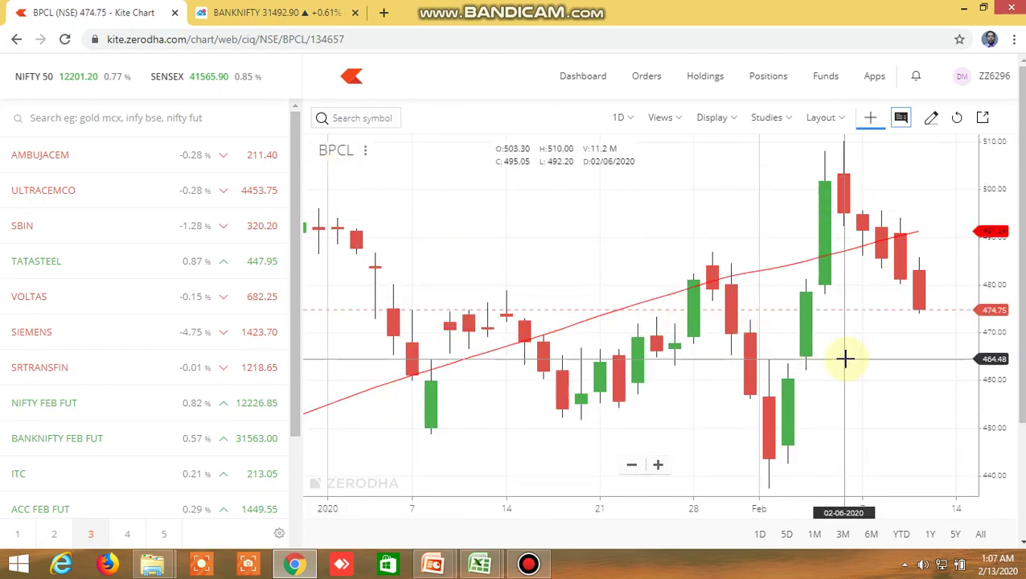
pyautogui.scroll(3, 833, 359)
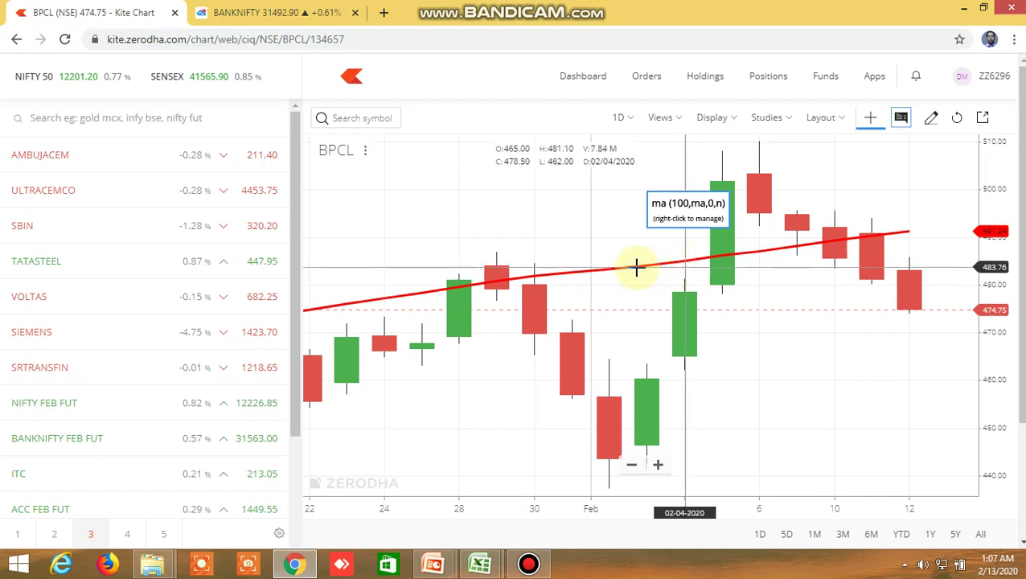
# Return to Excel and check the 100 MA crossing cells for CONCOR (FT39) and GLENMARK (FT50).
pyautogui.click(482, 565)
pyautogui.click(578, 499)
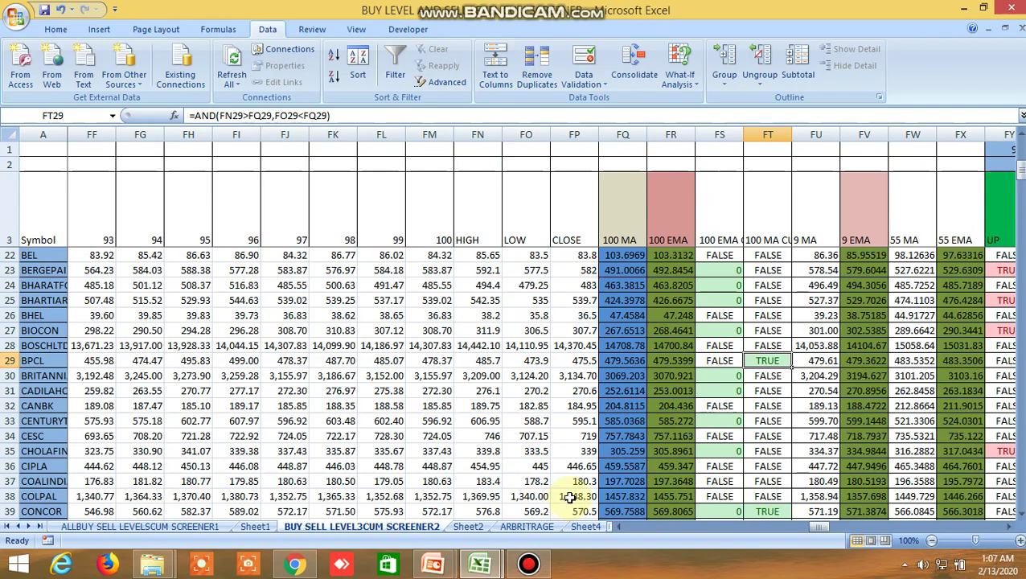
pyautogui.scroll(-2, 770, 416)
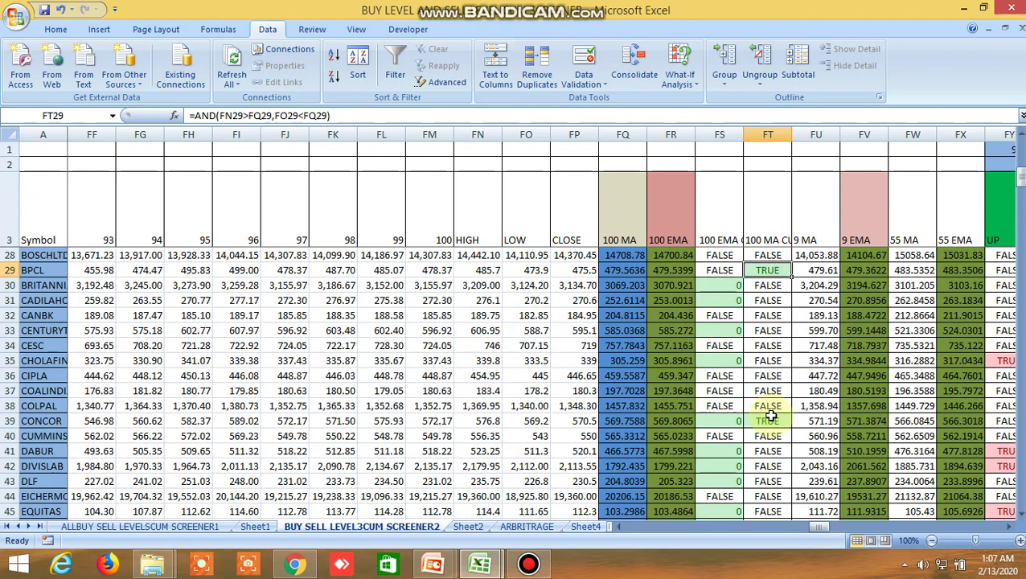
pyautogui.click(781, 422)
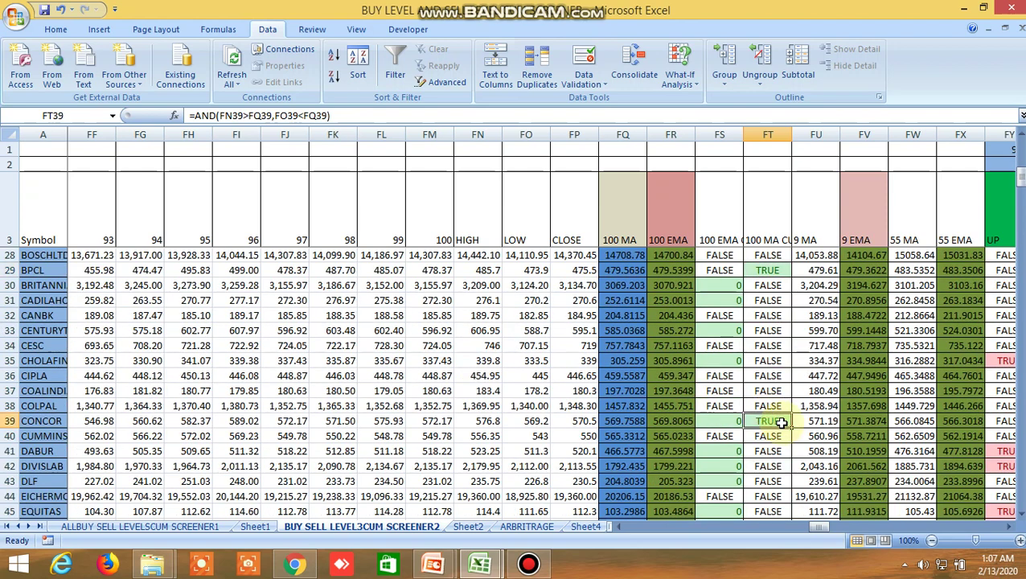
pyautogui.scroll(-4, 781, 474)
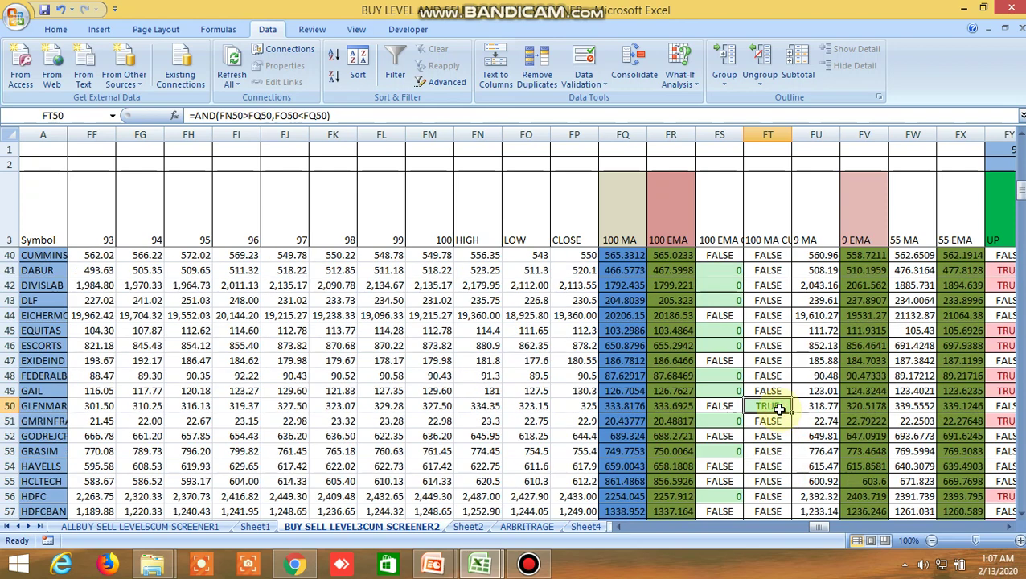
# Switch to Chrome and open the GLENMARK NSE chart to compare its latest candle with the moving average.
pyautogui.click(294, 564)
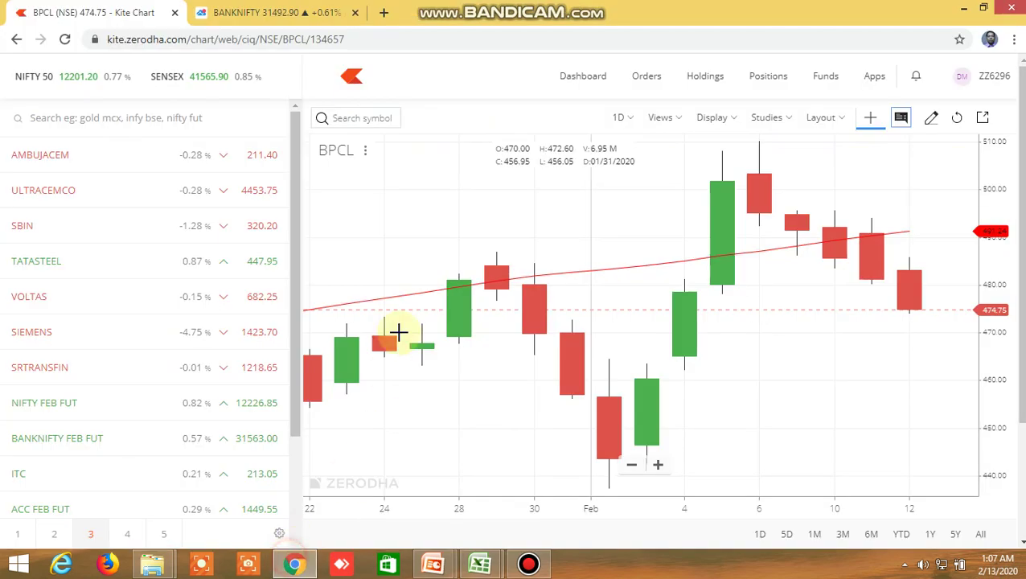
pyautogui.click(363, 117)
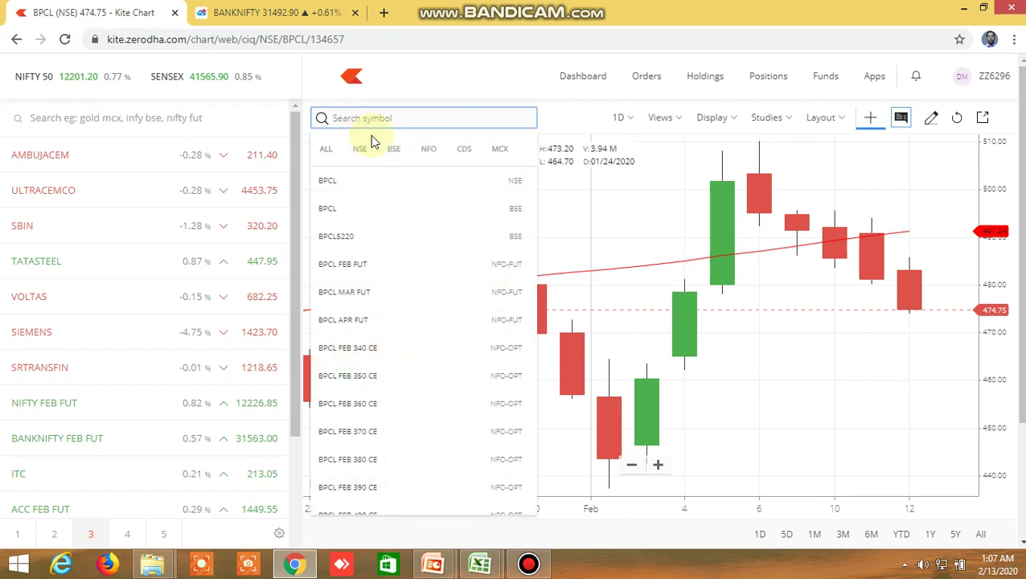
pyautogui.write('GLE')
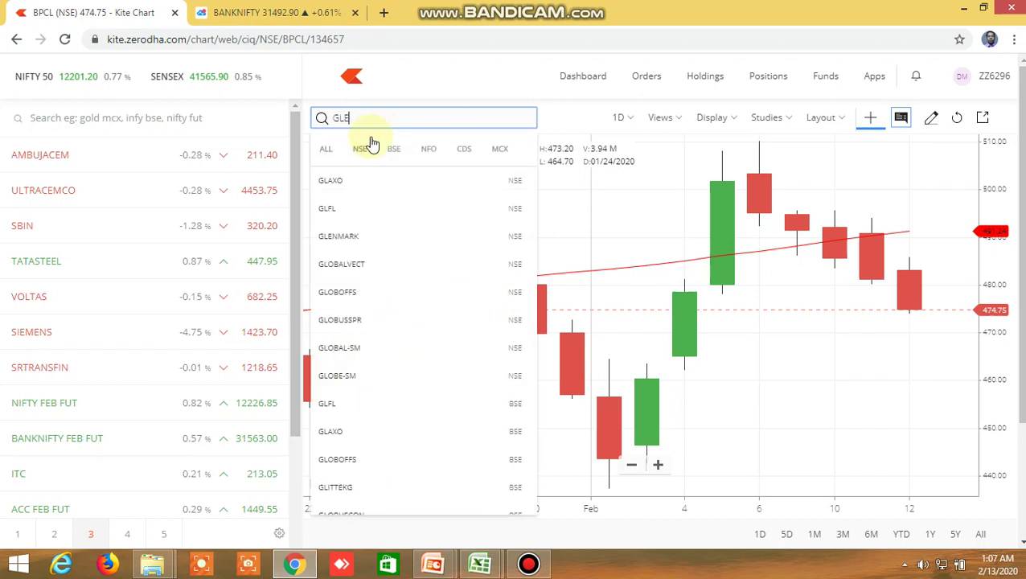
pyautogui.write('N')
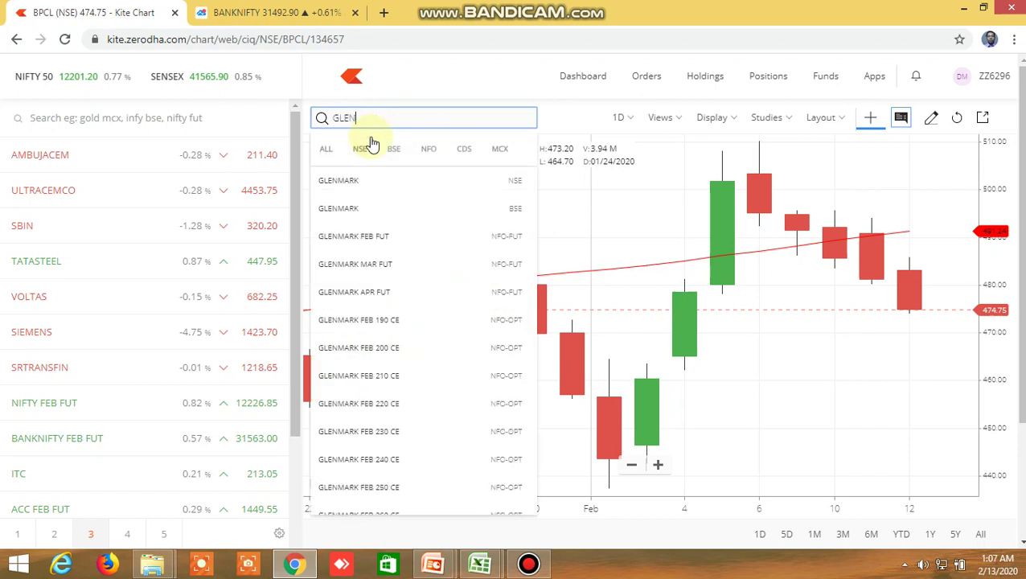
pyautogui.click(367, 182)
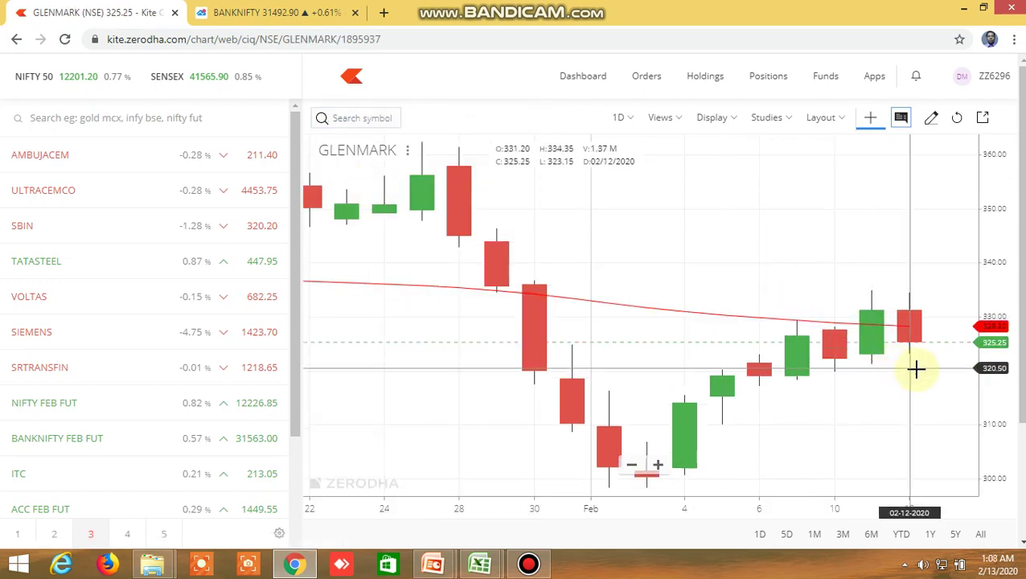
# Return to Excel and check the 100 MA crossing cells for ICICIPRULI (FT64) and INFRATEL (FT70).
pyautogui.click(481, 566)
pyautogui.click(589, 483)
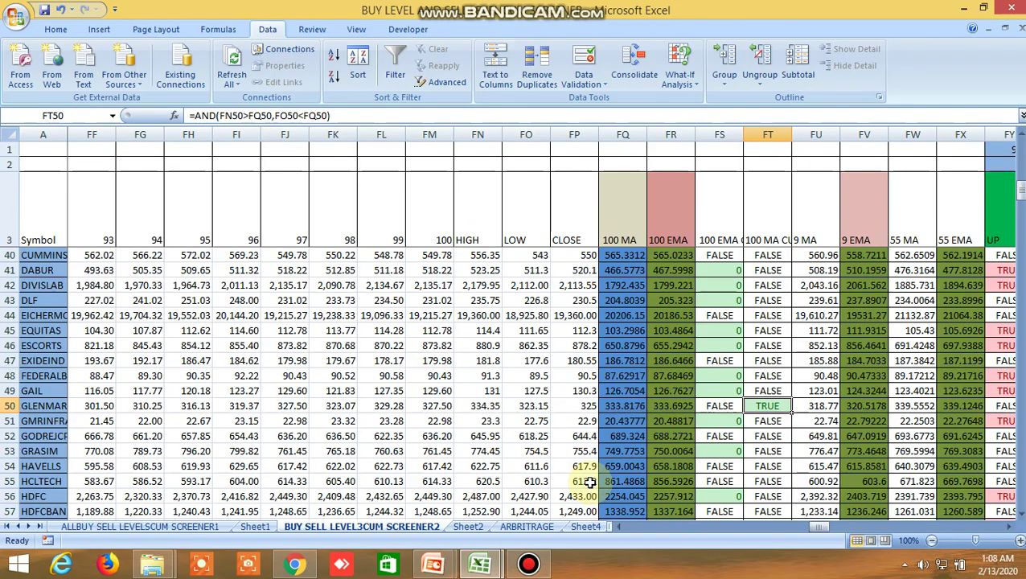
pyautogui.scroll(-4, 782, 438)
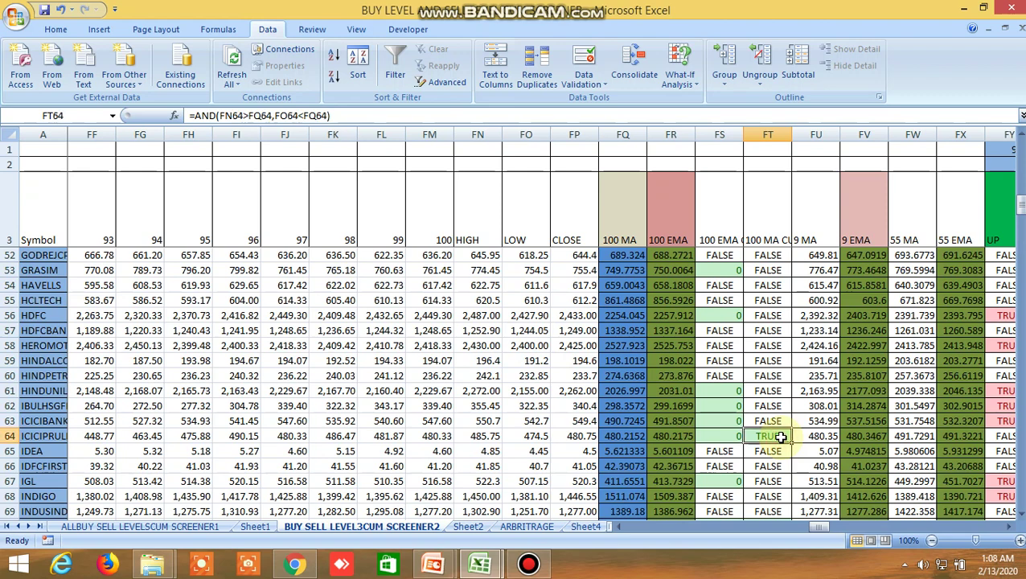
pyautogui.scroll(-1, 778, 460)
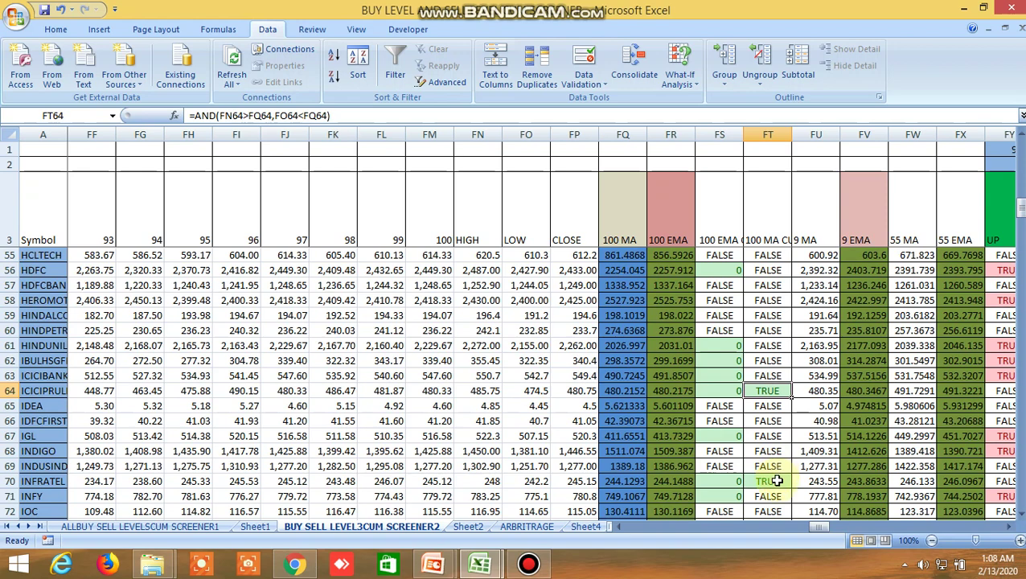
pyautogui.click(777, 480)
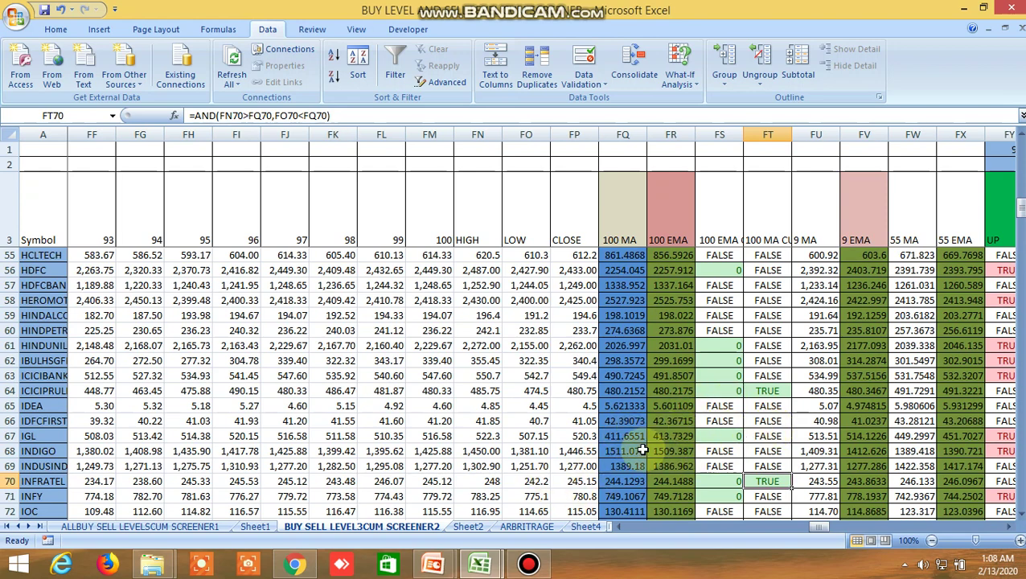
# Look through Sheet4 and the CORRELATION PAIR TRADING sheet, then view the stock rows of INSIDE THE BAR WITH NR7.
pyautogui.click(586, 527)
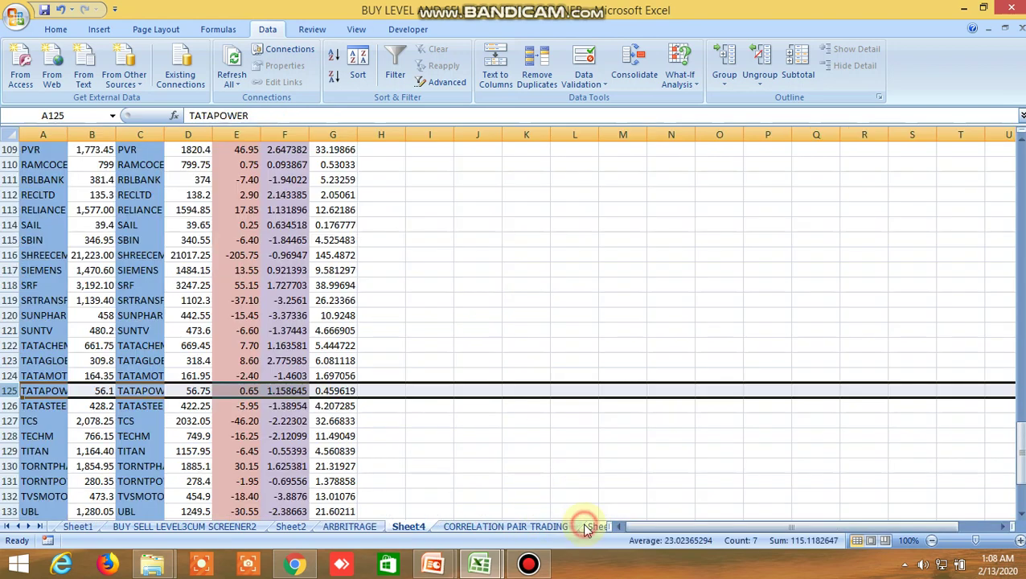
pyautogui.click(523, 527)
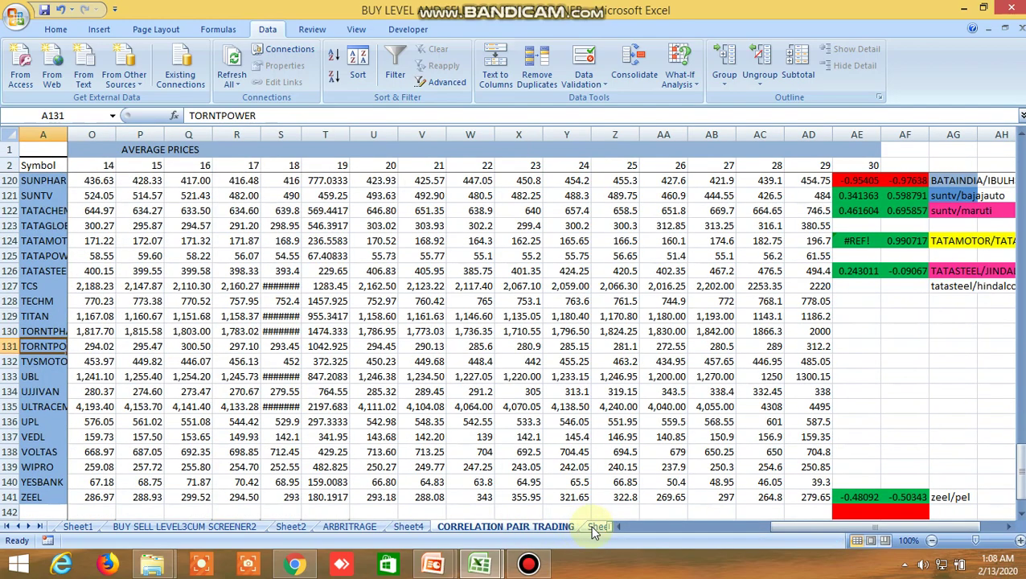
pyautogui.click(595, 528)
pyautogui.click(592, 529)
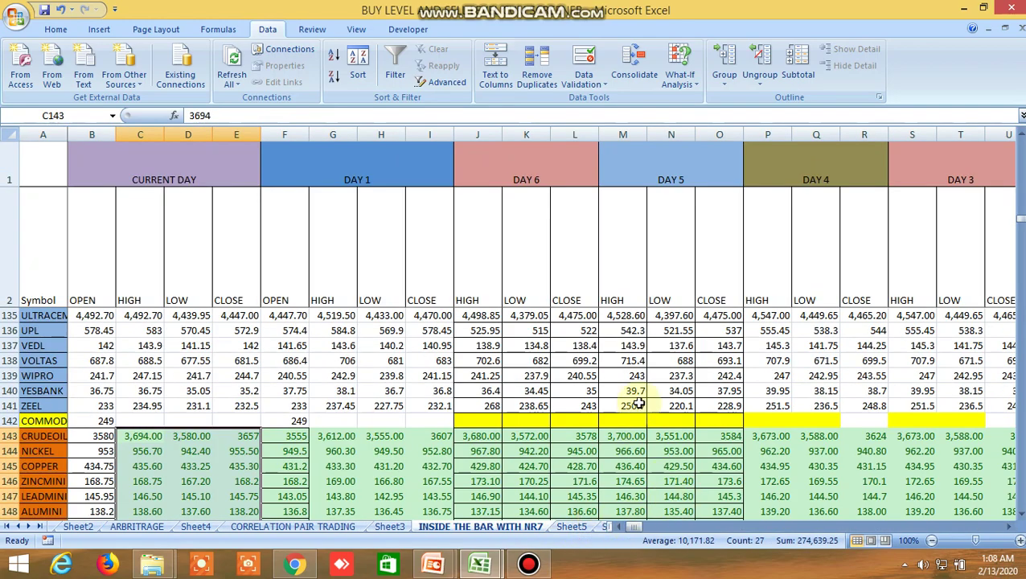
pyautogui.scroll(2, 637, 404)
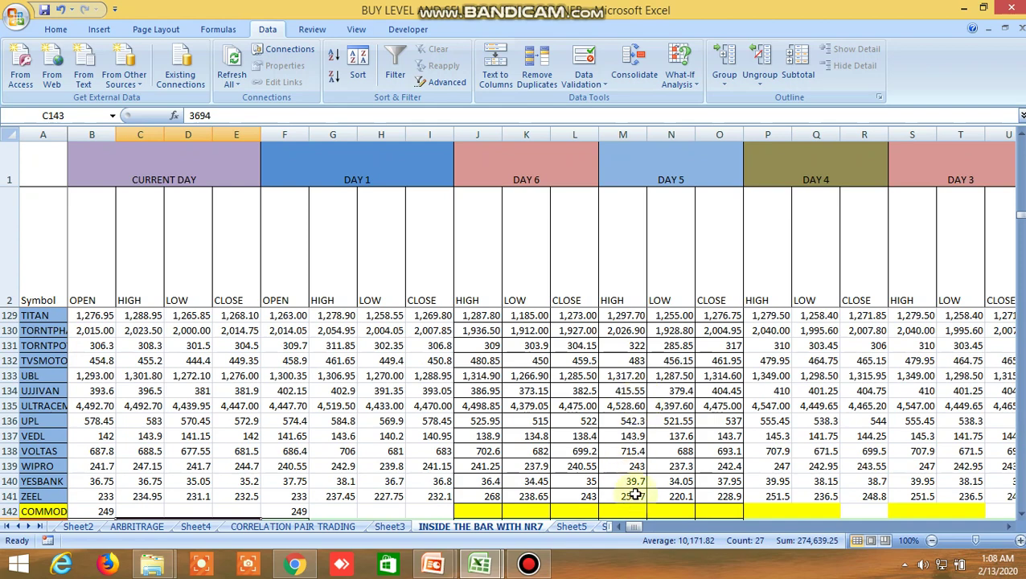
# Examine the 1 DAY, 2 DAY, NR7 and NR4 signal columns under INSIDE THE BAR from the last stocks up to ACC.
pyautogui.moveTo(631, 528); pyautogui.dragTo(649, 536)
pyautogui.scroll(1, 479, 389)
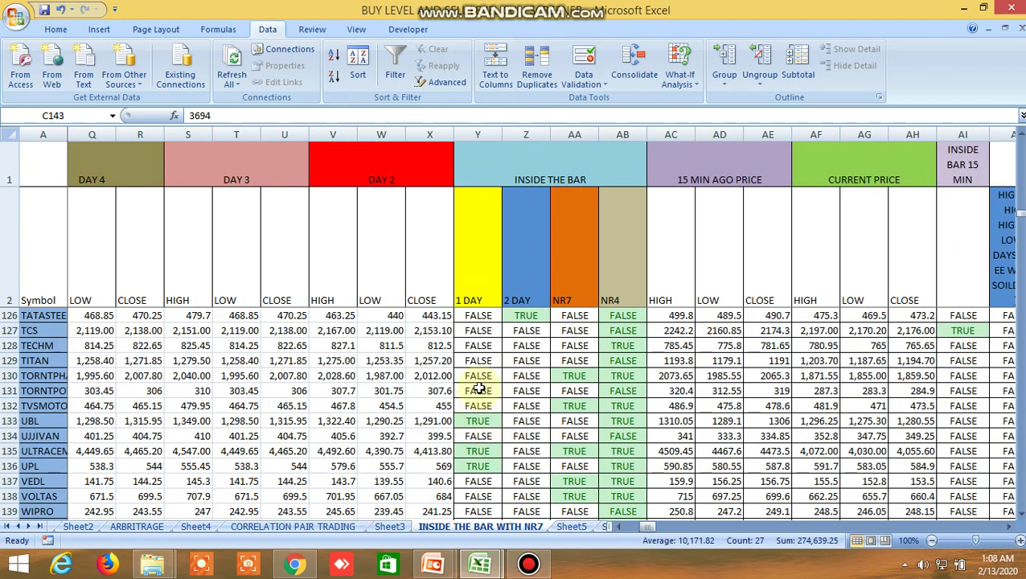
pyautogui.scroll(3, 491, 374)
pyautogui.scroll(-1, 491, 366)
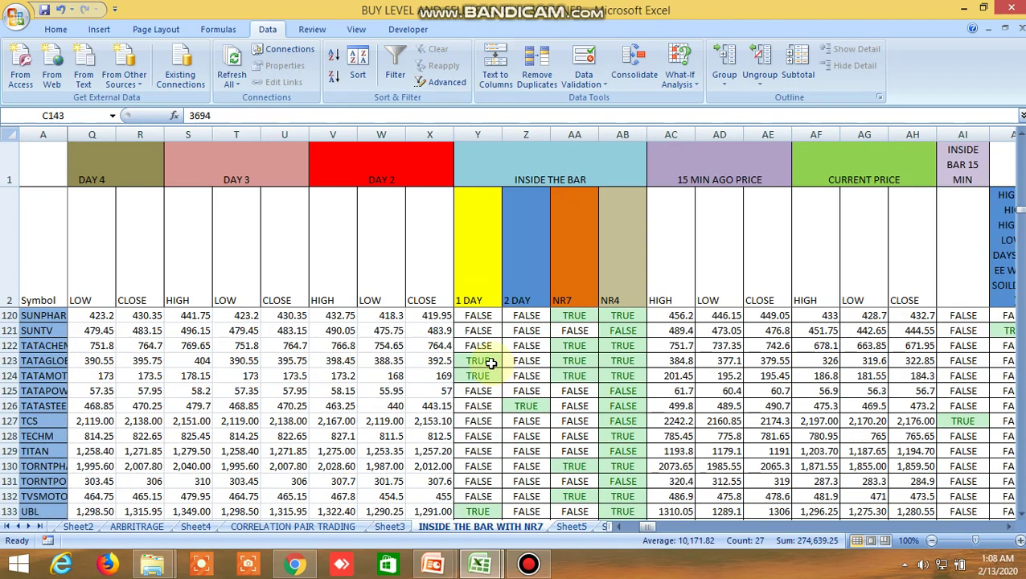
pyautogui.scroll(1, 491, 365)
pyautogui.scroll(7, 491, 362)
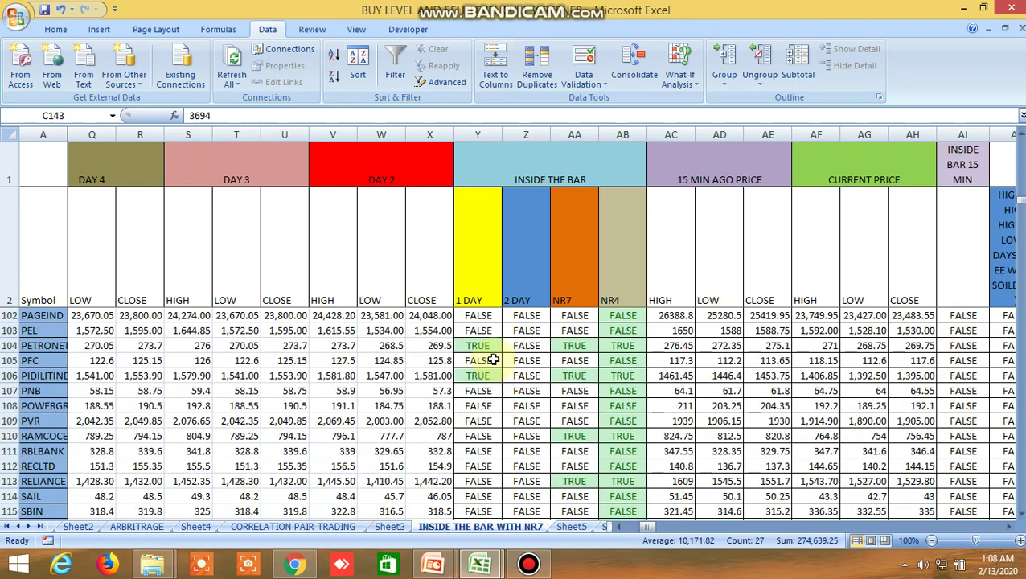
pyautogui.scroll(6, 492, 352)
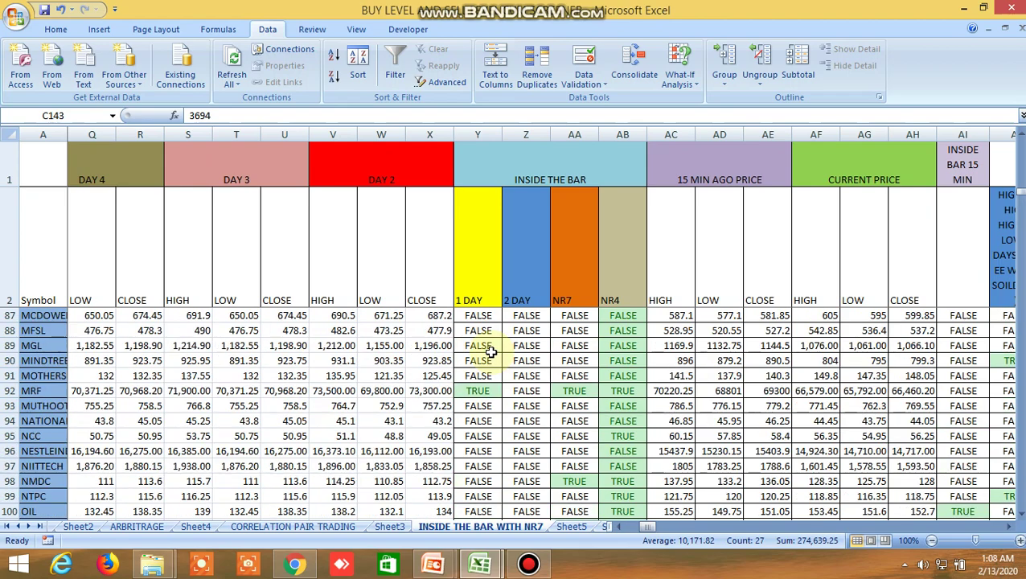
pyautogui.scroll(9, 490, 345)
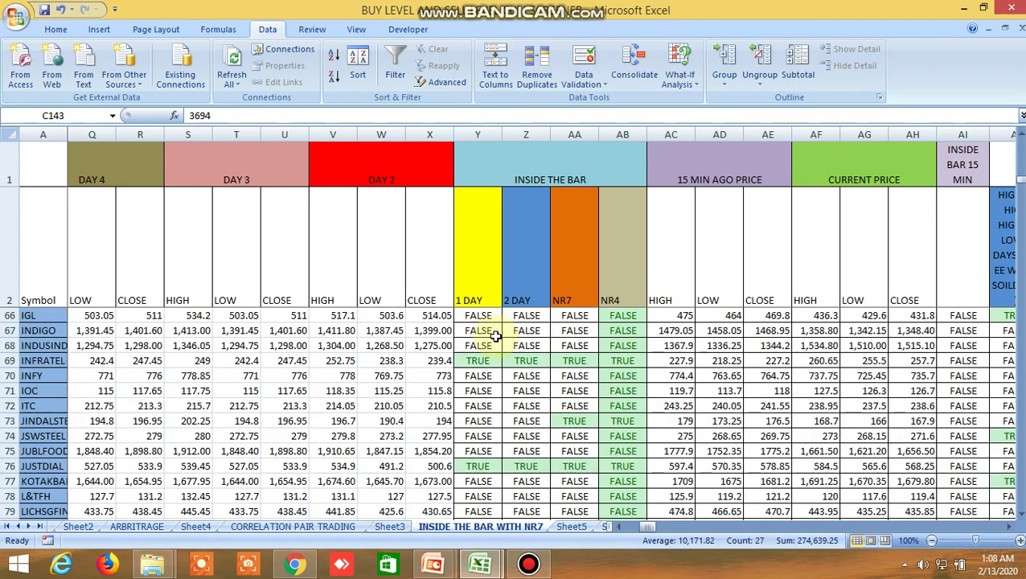
pyautogui.scroll(5, 497, 336)
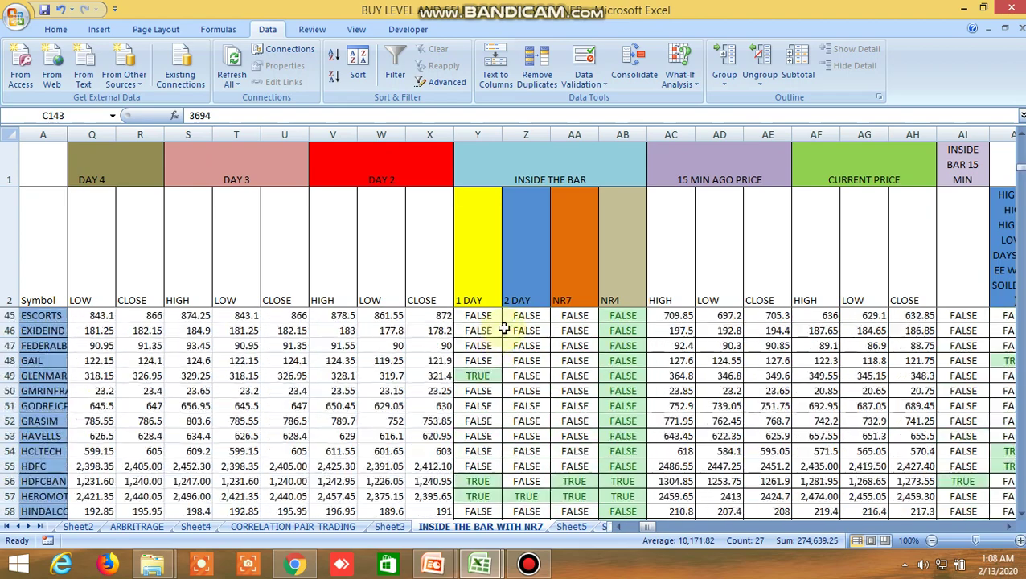
pyautogui.scroll(11, 504, 325)
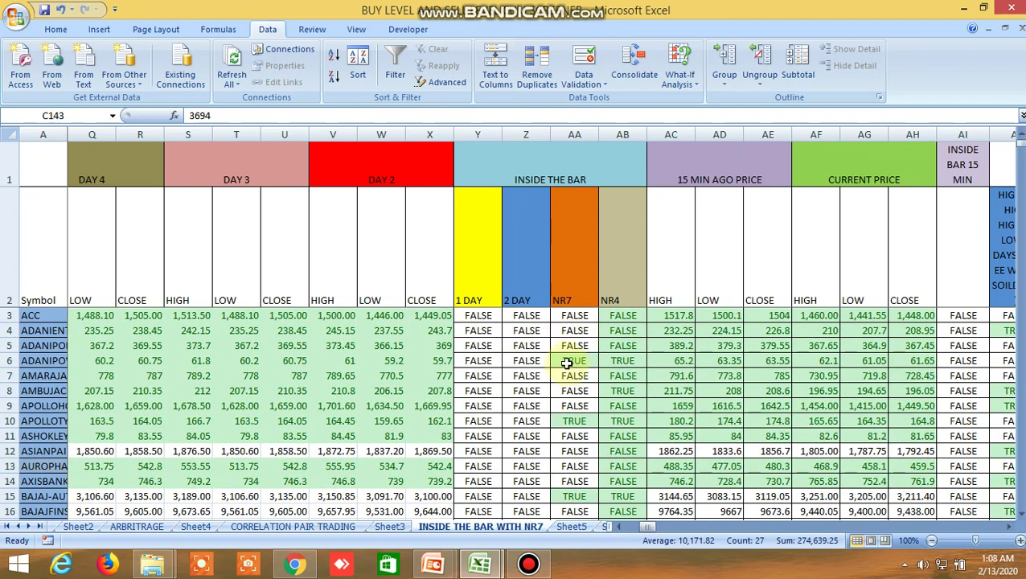
# Check the NR7 formula for the ADANIPOWER row (AA6) and the NR7 and NR4 formulas for APOLLOTYRE (AA10, AB10).
pyautogui.click(569, 363)
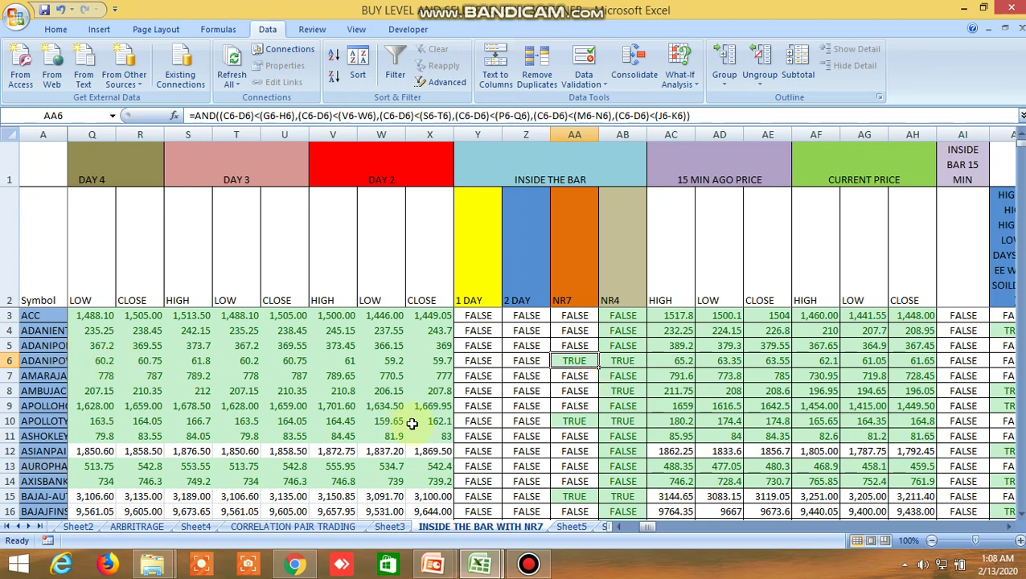
pyautogui.scroll(-1, 558, 431)
pyautogui.click(584, 376)
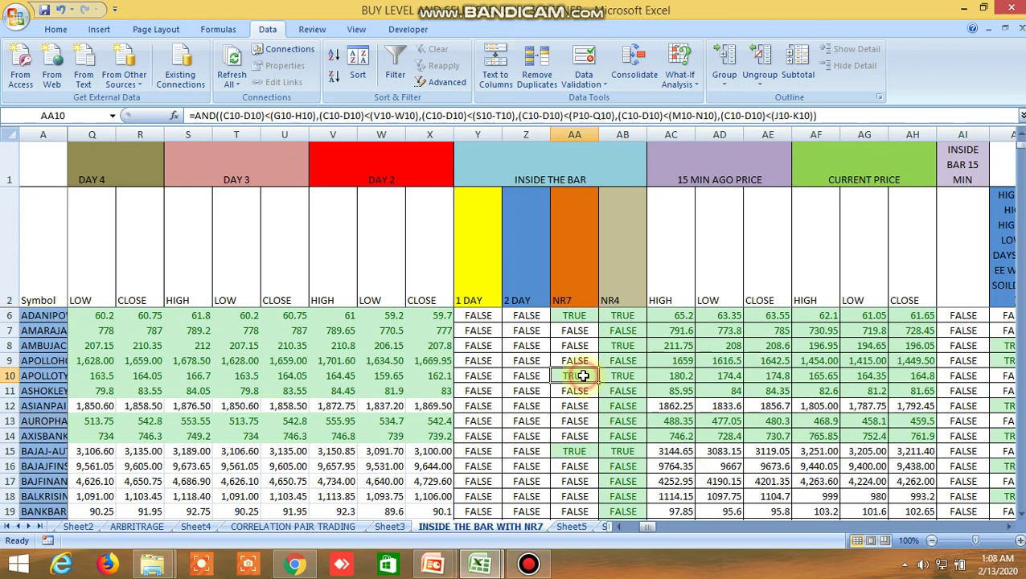
pyautogui.click(630, 378)
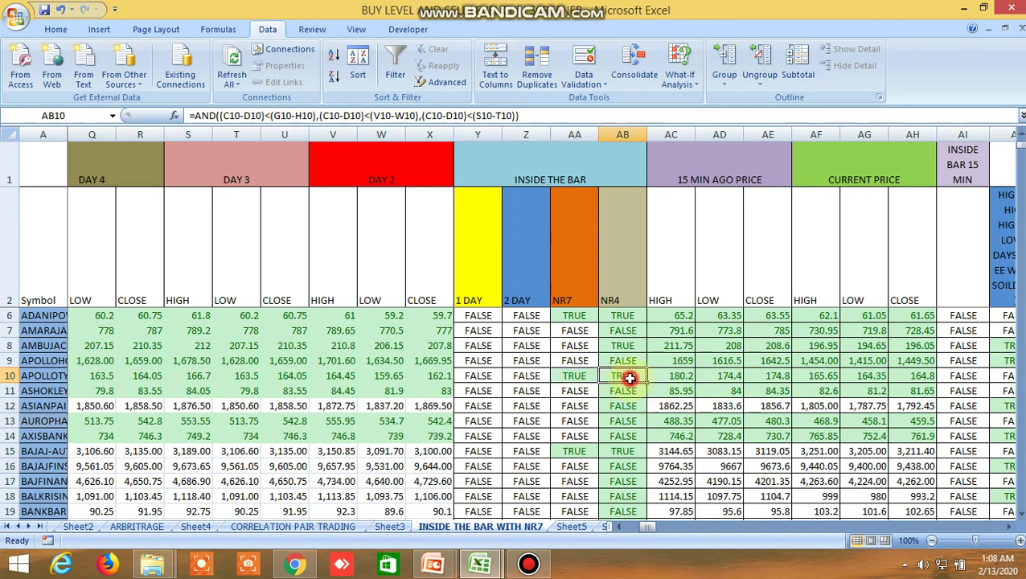
pyautogui.click(578, 377)
pyautogui.click(613, 379)
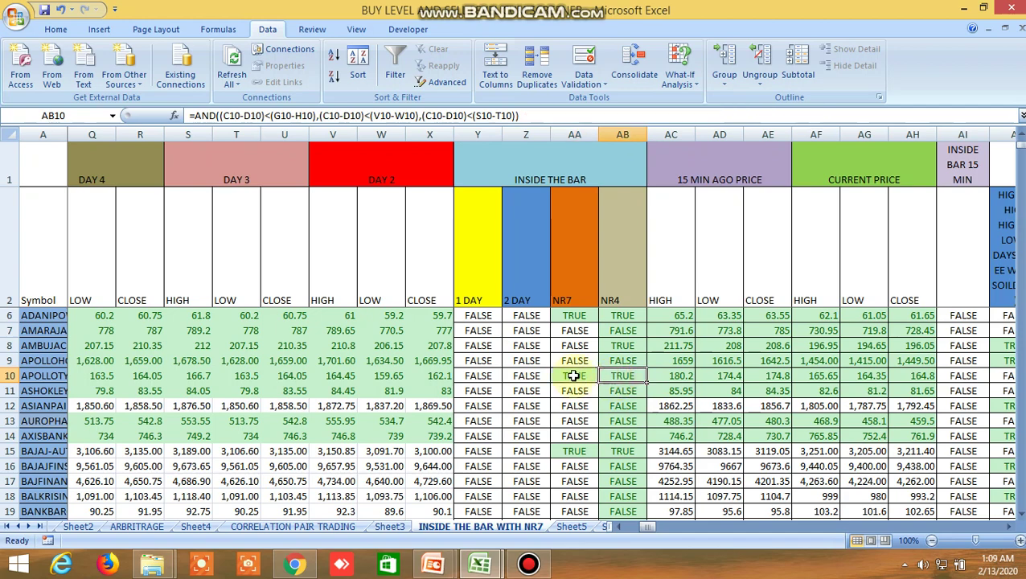
# Switch to Chrome and open the APOLLOTYRE NSE chart to compare the ranges of its latest daily candles.
pyautogui.click(294, 565)
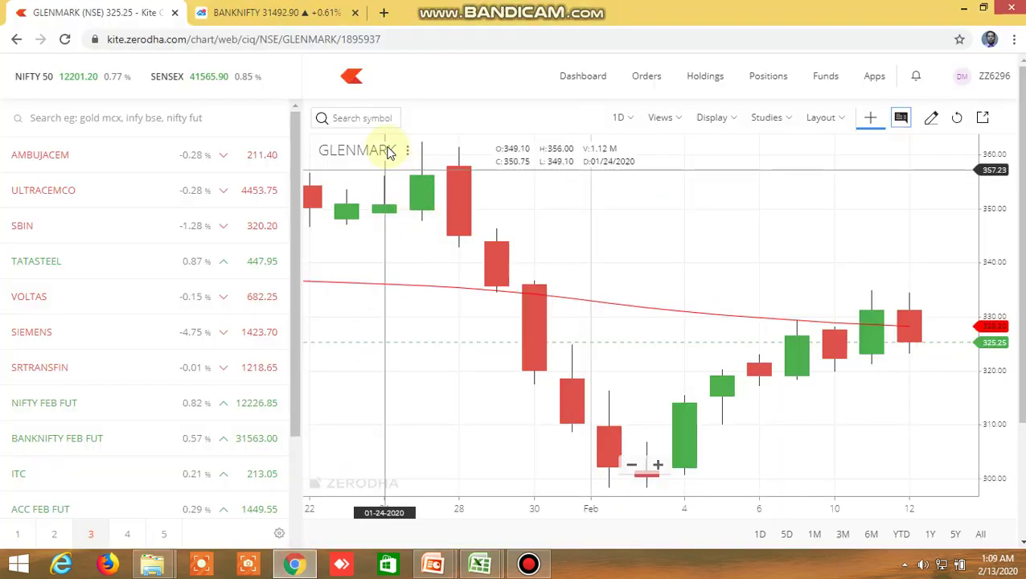
pyautogui.write('AP')
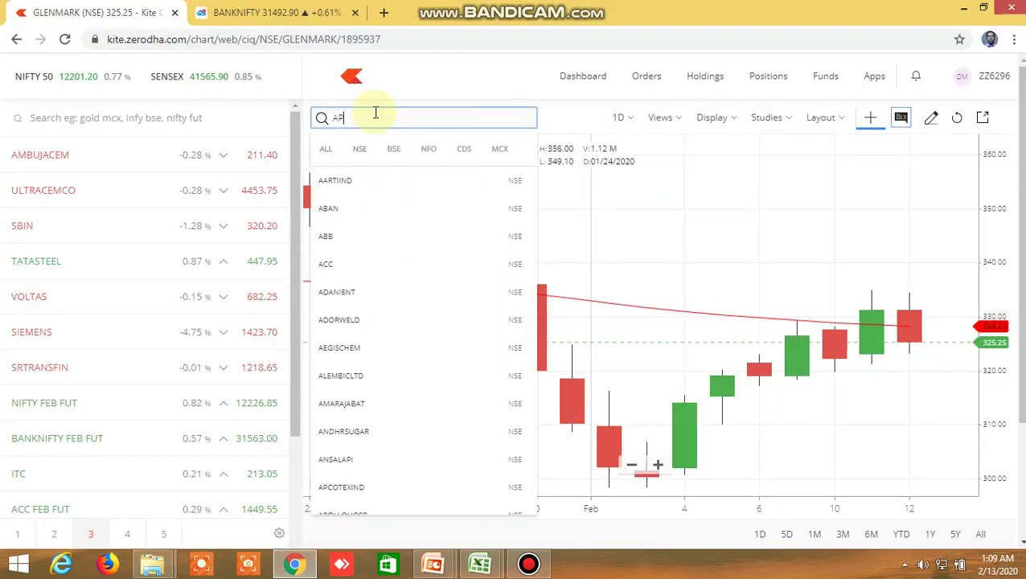
pyautogui.write('OLLOTYRE')
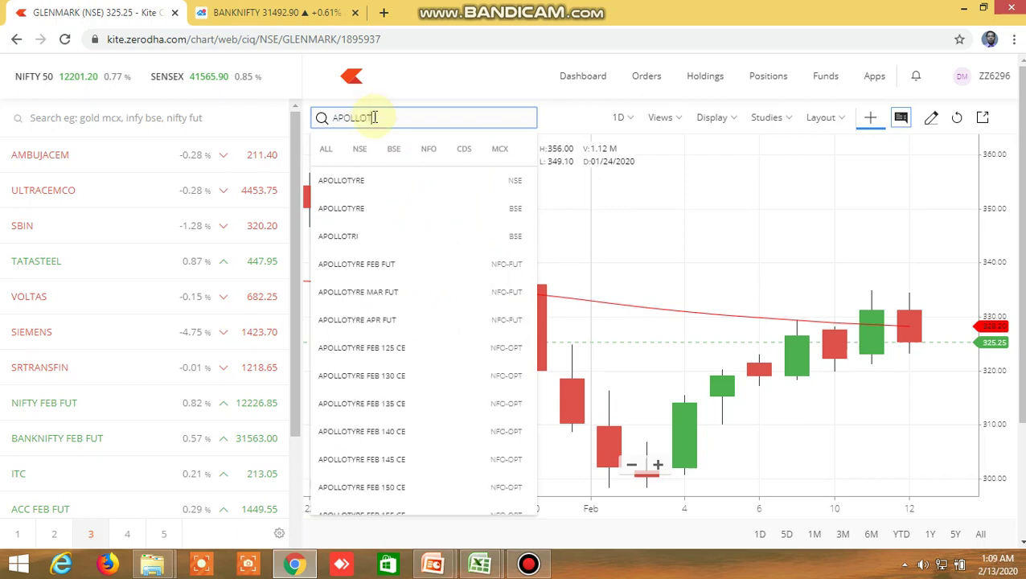
pyautogui.click(364, 178)
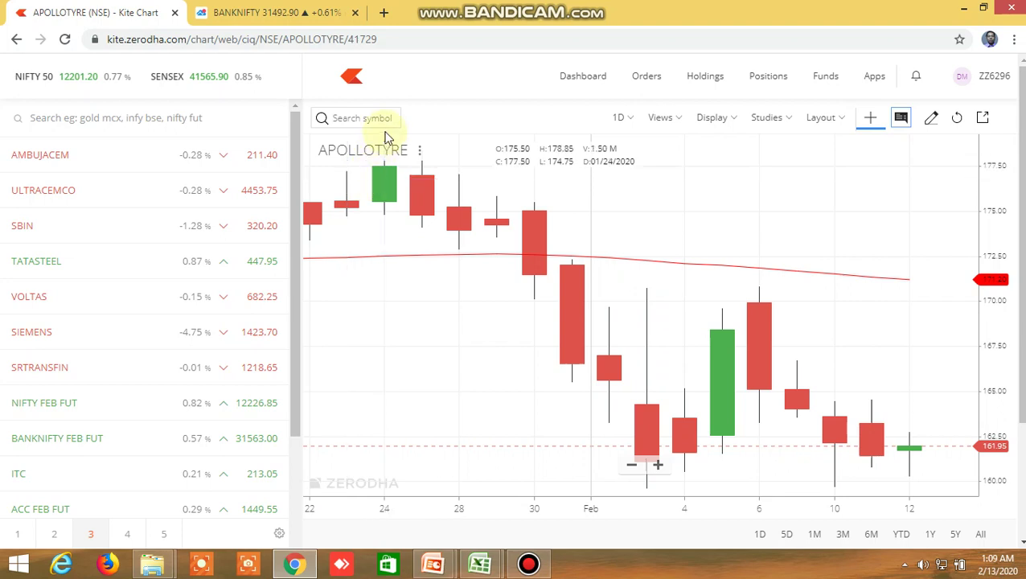
pyautogui.scroll(5, 850, 390)
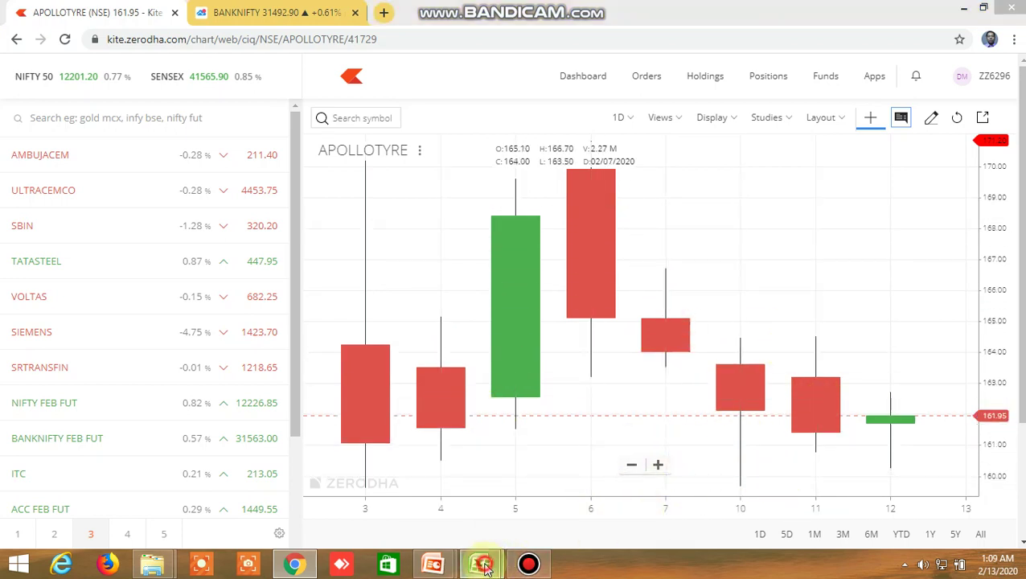
# Return to Excel and check the NR7 cell for BAJAJ-AUTO (AA15) and the 2 DAY and 1 DAY cells for BHARTIARTL (Z24, Y24).
pyautogui.moveTo(486, 558)
pyautogui.click(575, 503)
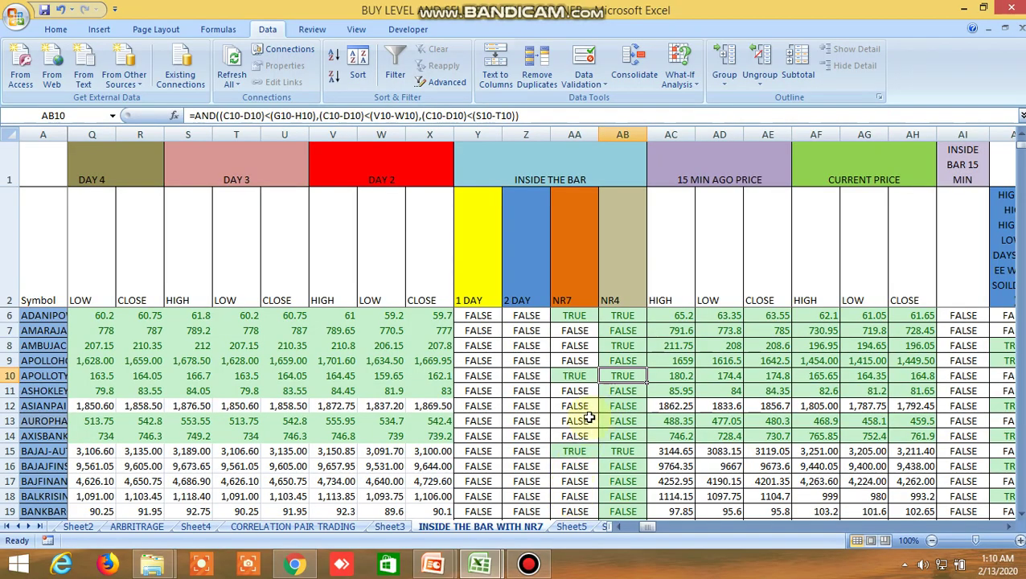
pyautogui.scroll(-2, 590, 418)
pyautogui.click(580, 362)
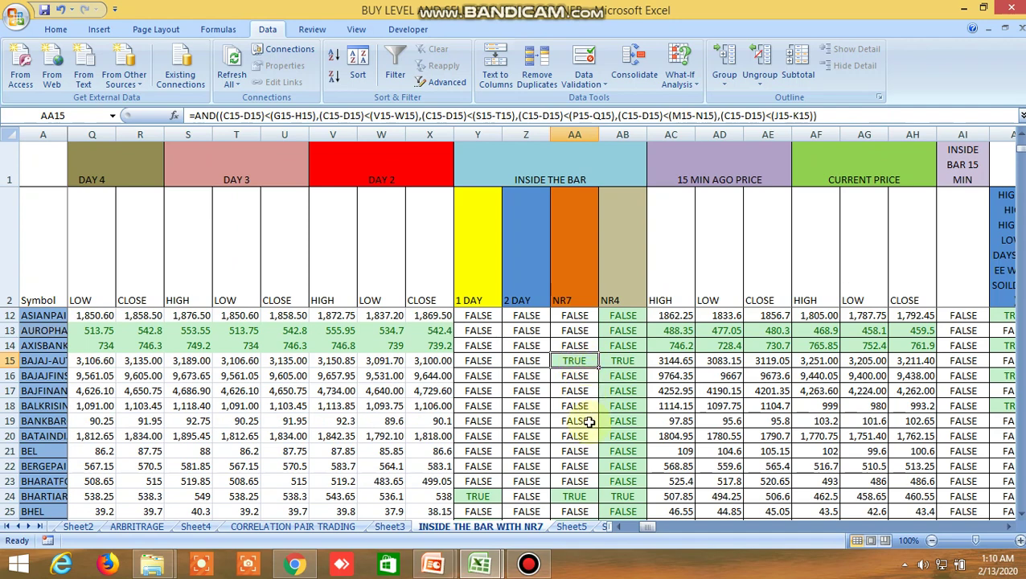
pyautogui.scroll(-2, 590, 422)
pyautogui.click(503, 405)
pyautogui.rightClick(469, 409)
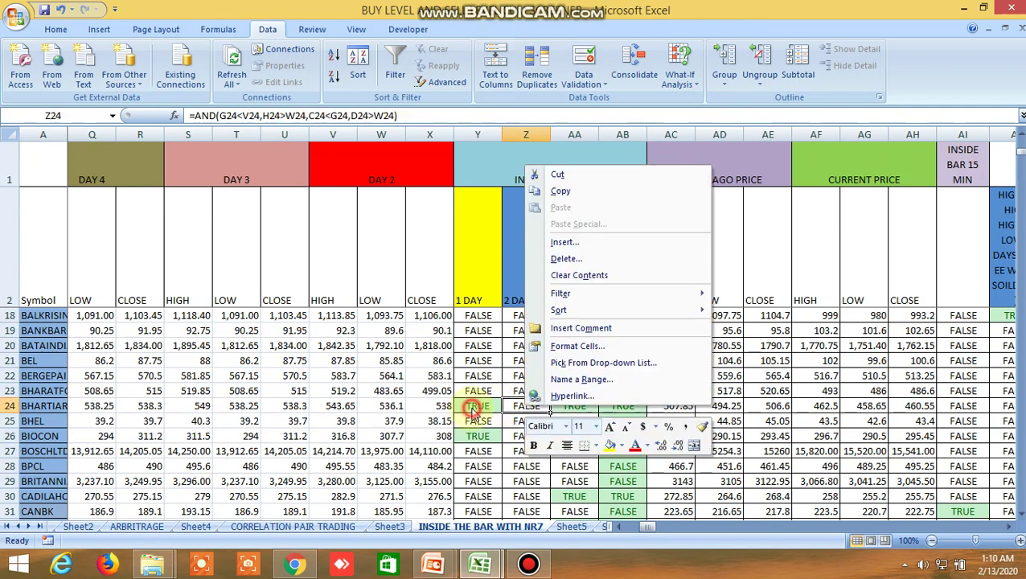
pyautogui.rightClick(469, 409)
pyautogui.click(775, 400)
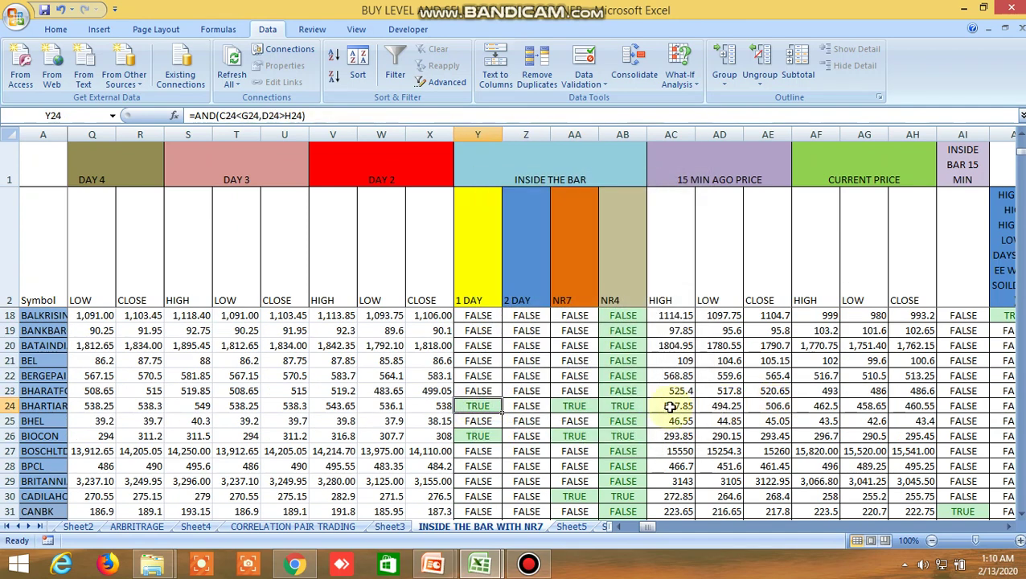
# Switch to Chrome and open the BHARTIARTL NSE chart.
pyautogui.click(308, 567)
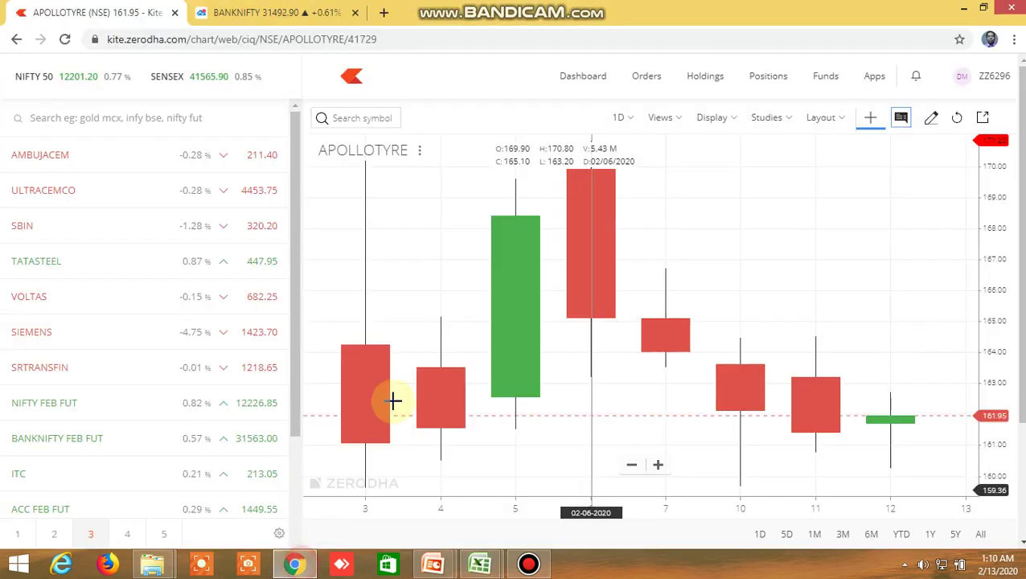
pyautogui.click(372, 118)
pyautogui.write('A')
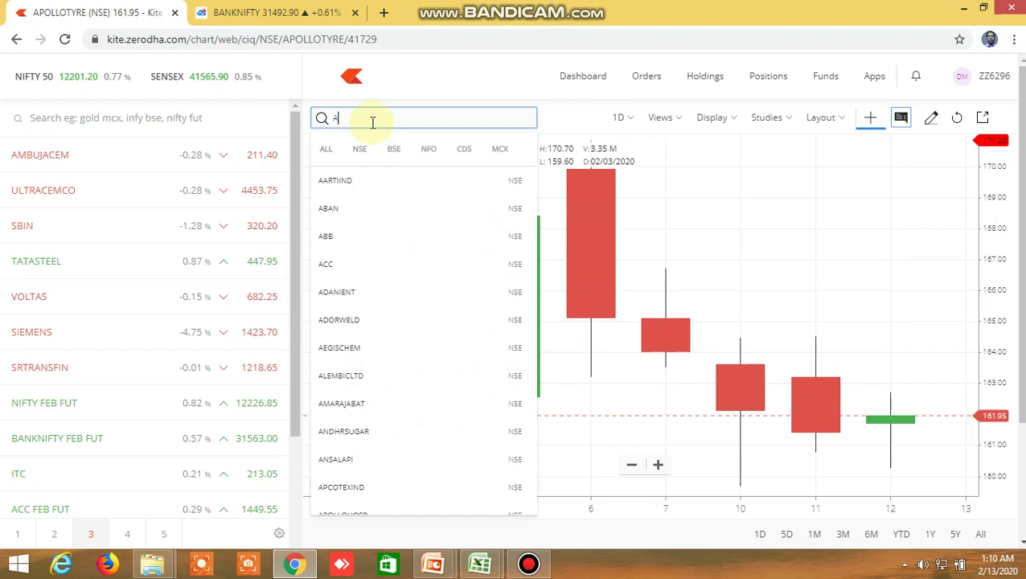
pyautogui.write('BHARTI')
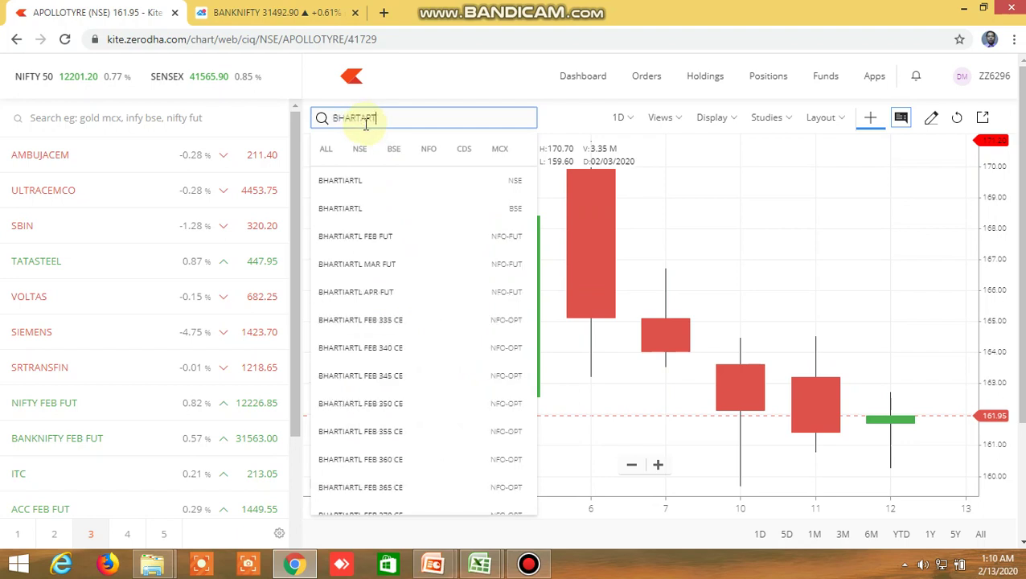
pyautogui.click(367, 177)
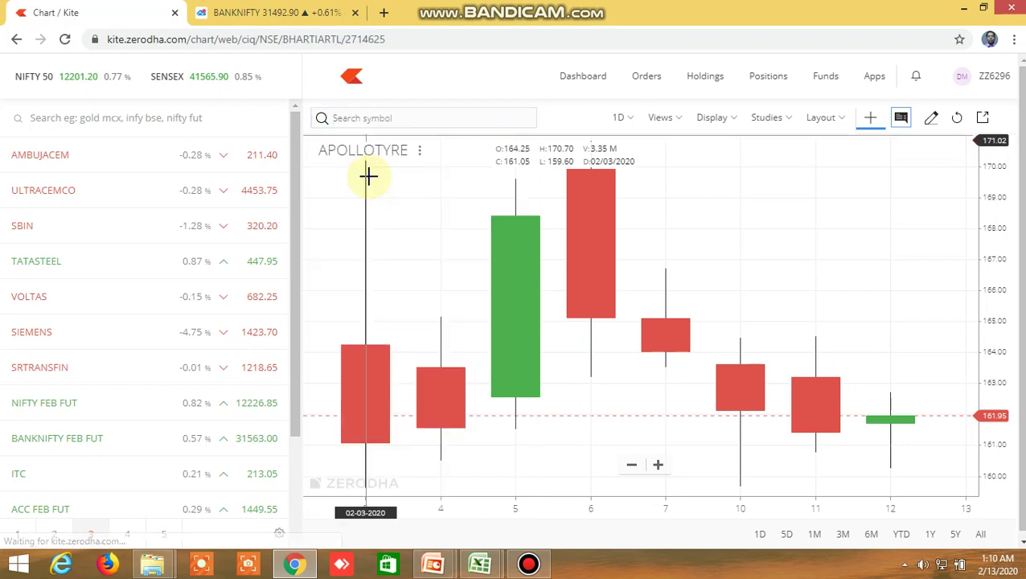